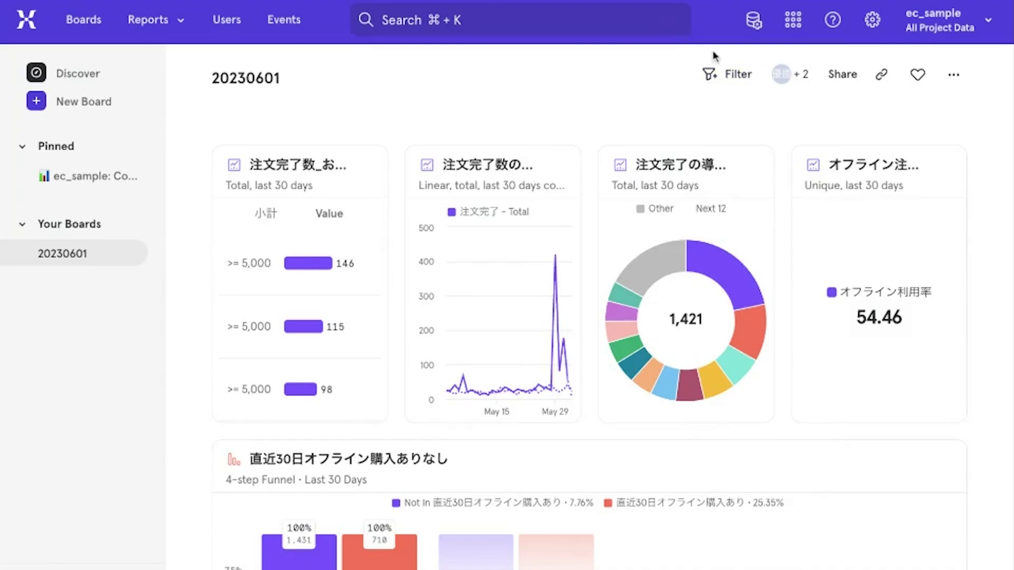
# Open the list of saved cohorts and start creating a new cohort.
pyautogui.click(755, 22)
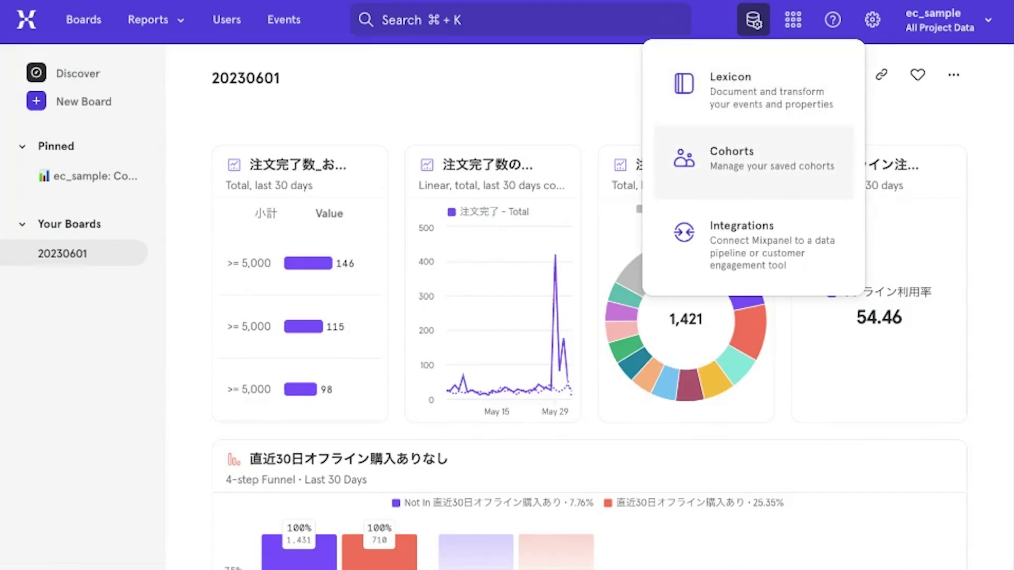
pyautogui.click(739, 158)
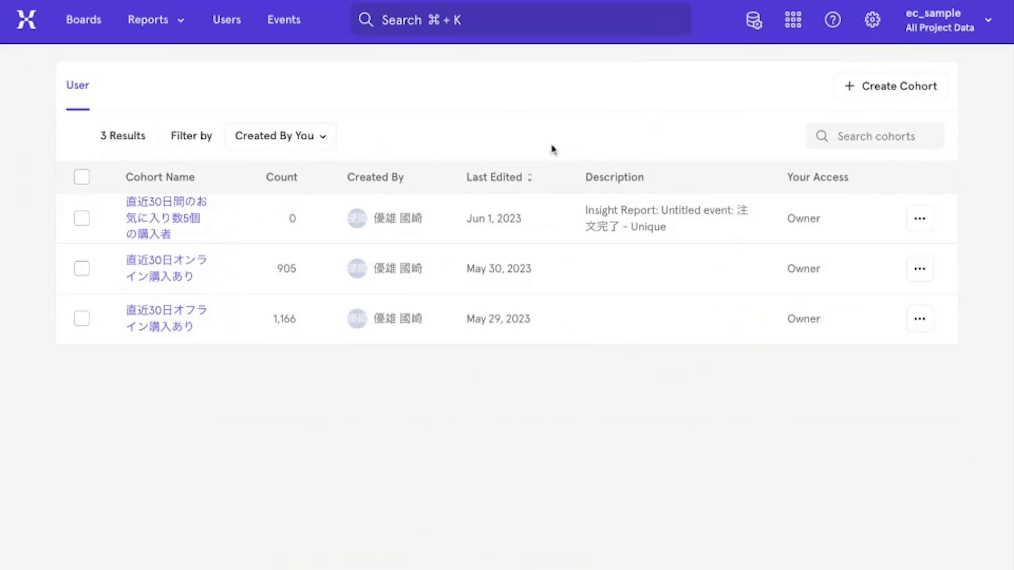
pyautogui.click(892, 87)
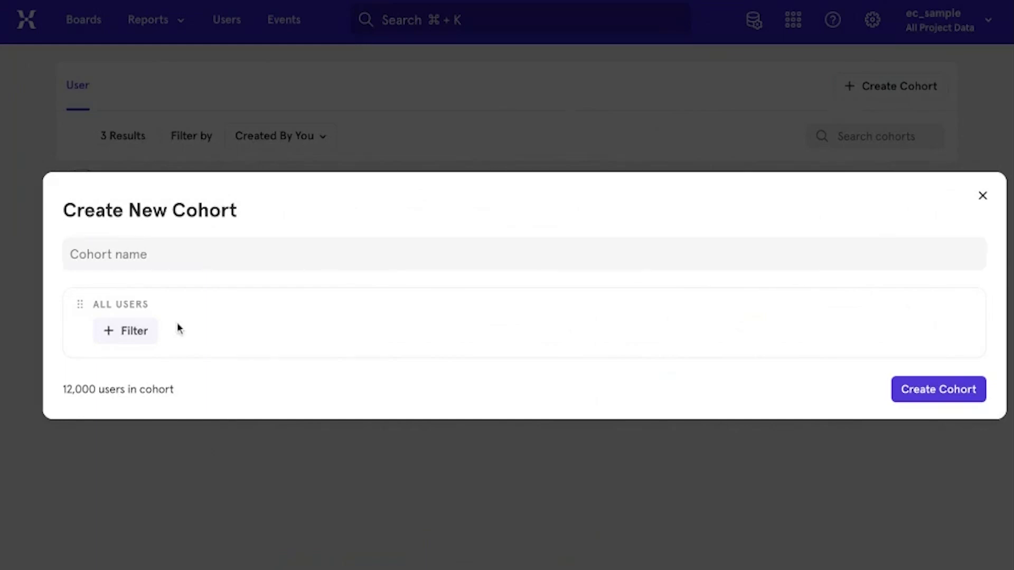
# Add a filter to the new cohort so that gender is female.
pyautogui.click(142, 336)
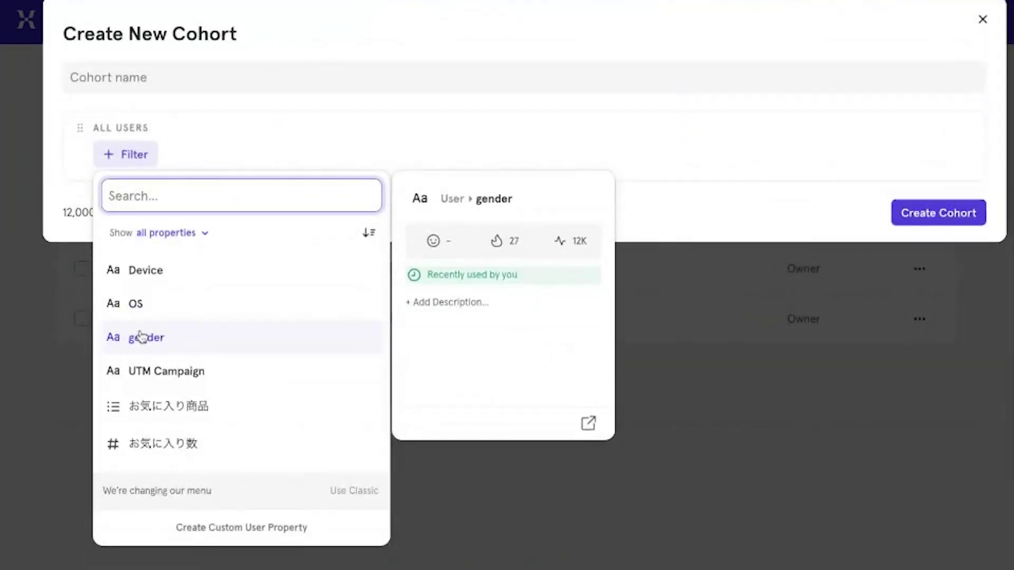
pyautogui.click(185, 342)
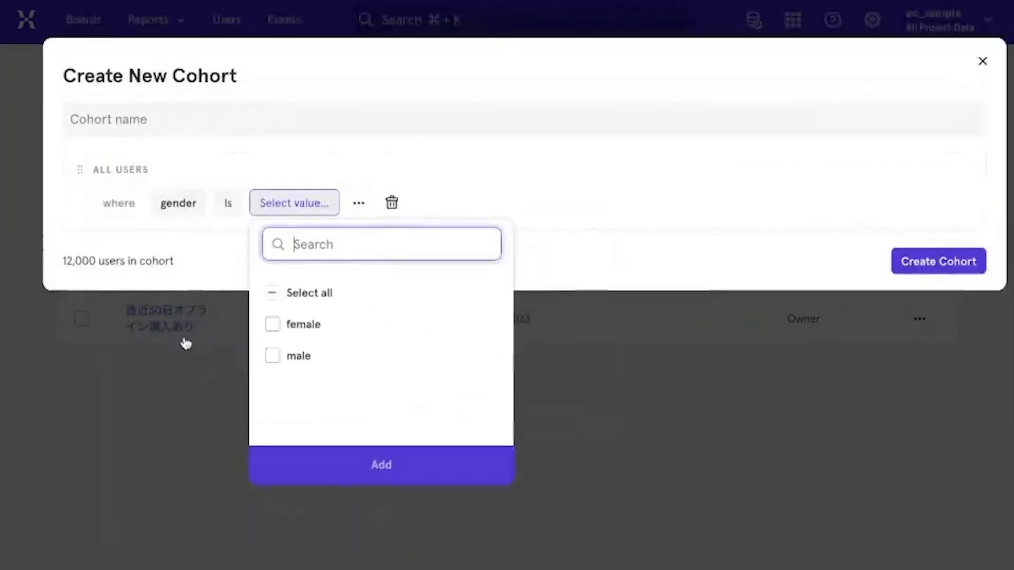
pyautogui.click(272, 325)
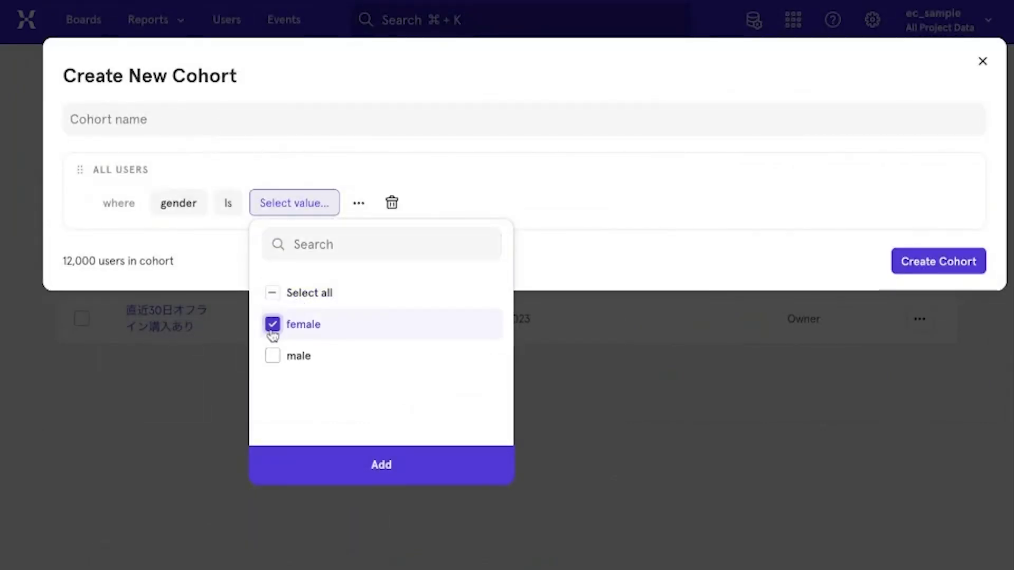
pyautogui.click(344, 472)
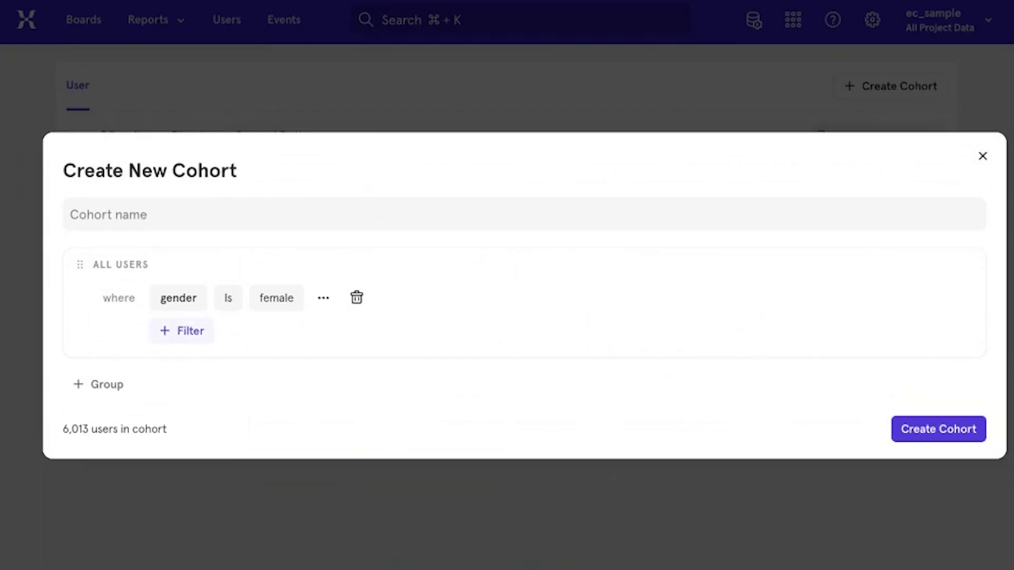
# Add a second cohort filter requiring お気に入り数 to equal 2.
pyautogui.click(187, 343)
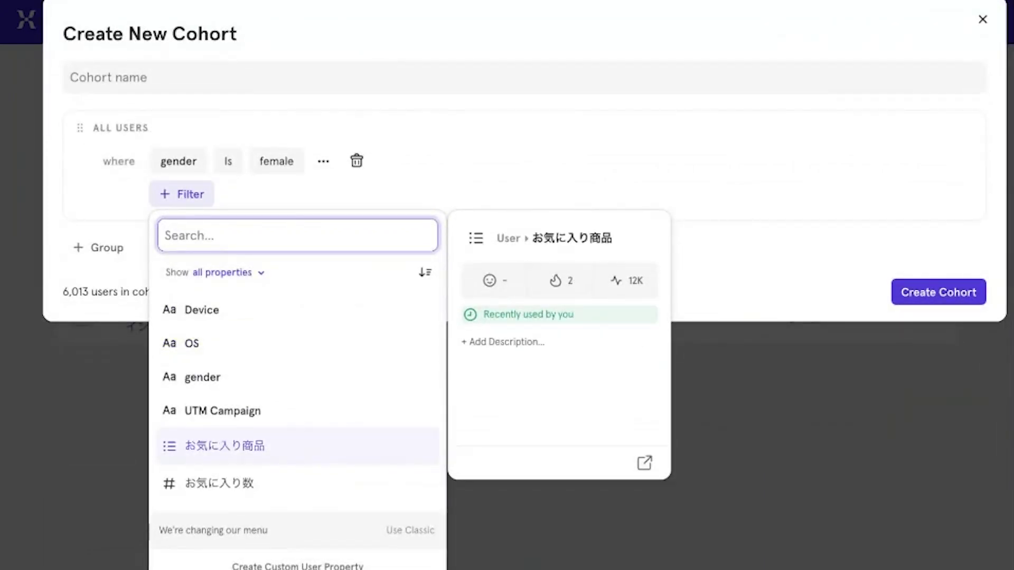
pyautogui.click(220, 483)
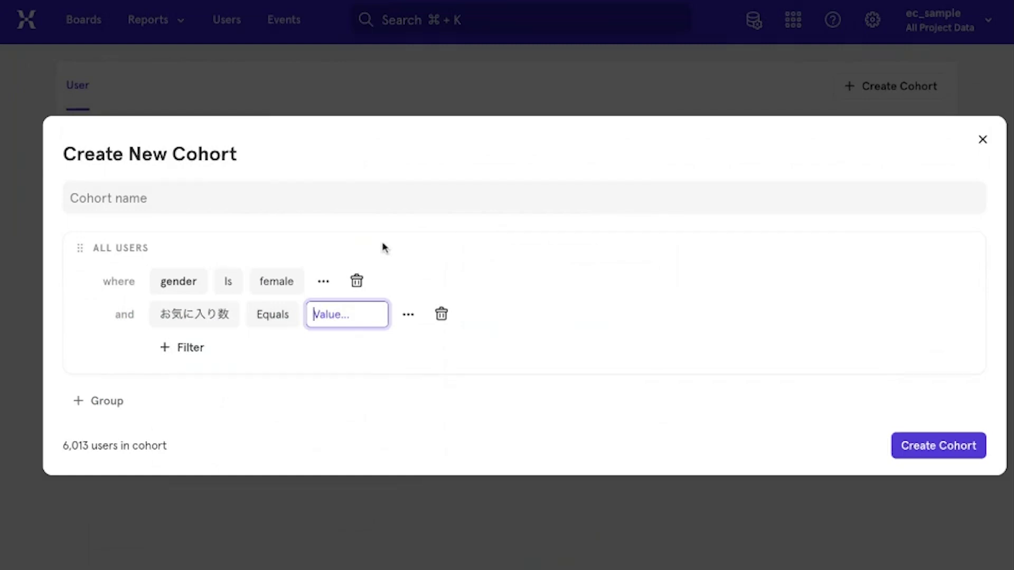
pyautogui.write('2')
pyautogui.click(486, 264)
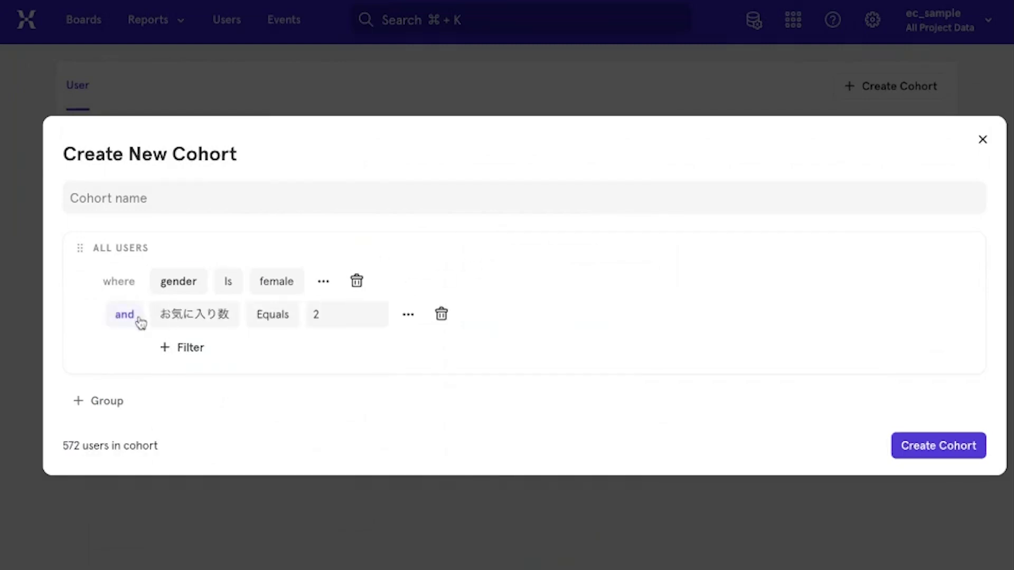
# Add a cohort condition for users who did the 注文完了 event.
pyautogui.click(188, 346)
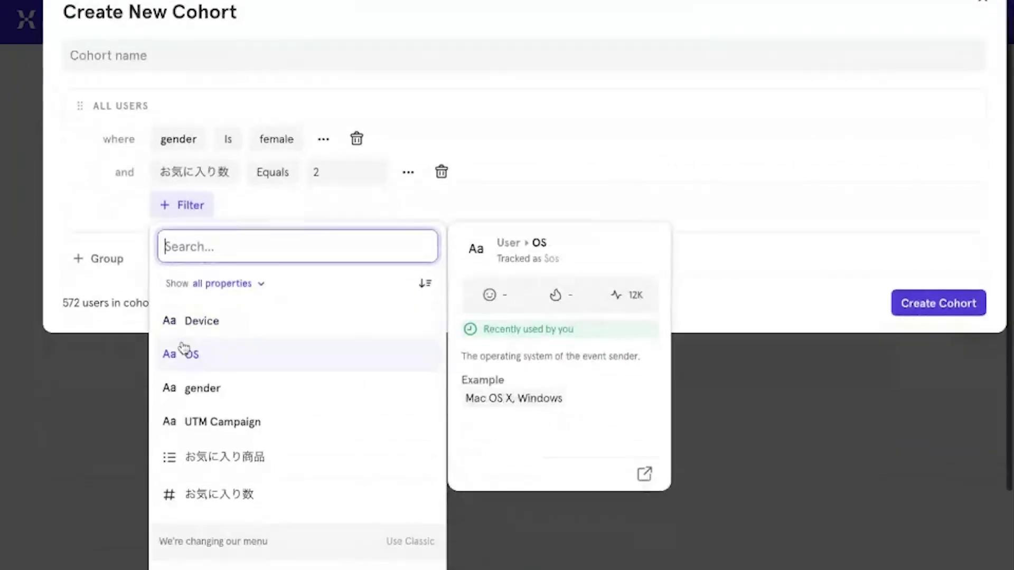
pyautogui.scroll(-10, 226, 401)
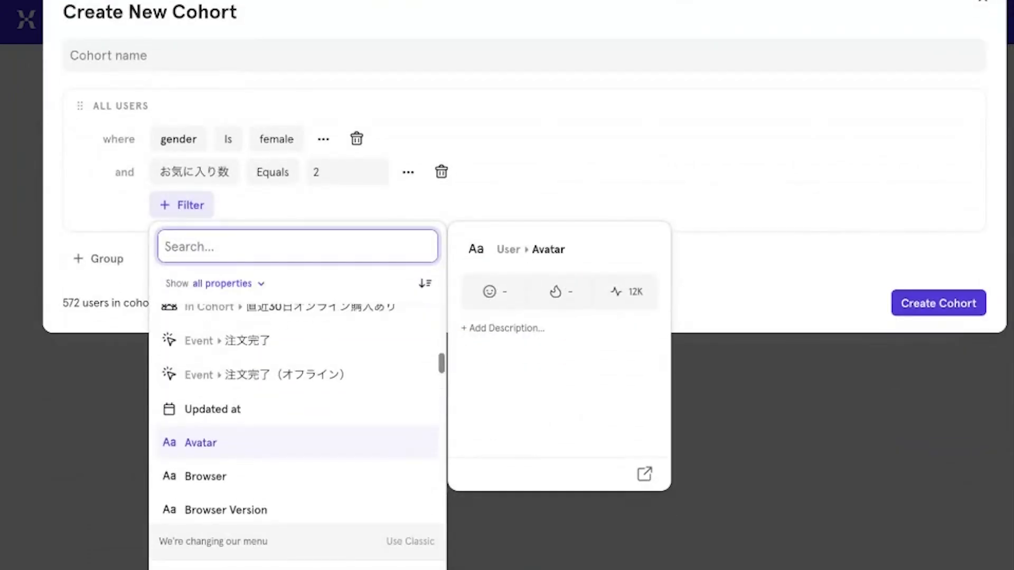
pyautogui.click(229, 347)
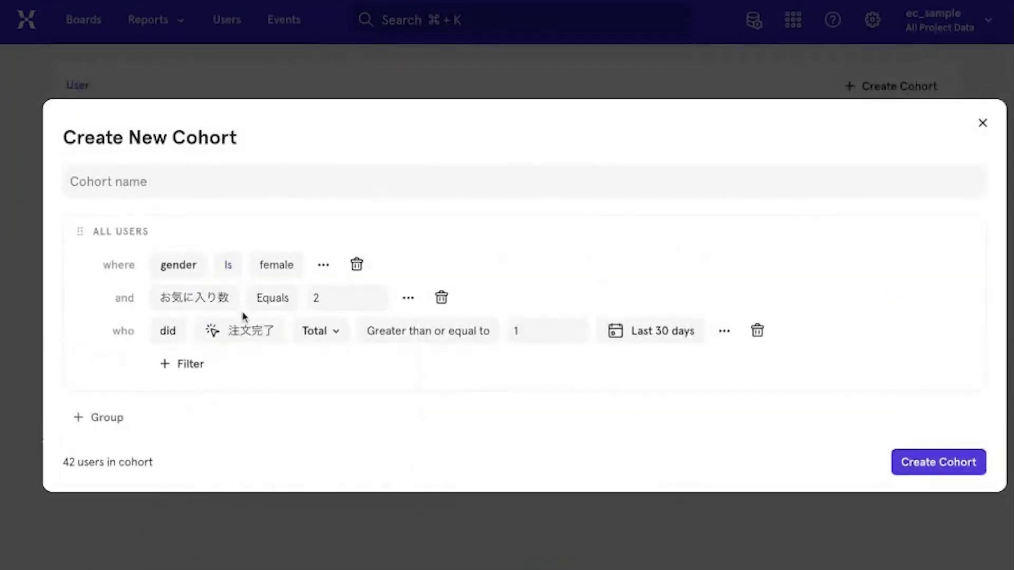
# Set the 注文完了 condition's total to greater than or equal to 2.
pyautogui.moveTo(181, 263)
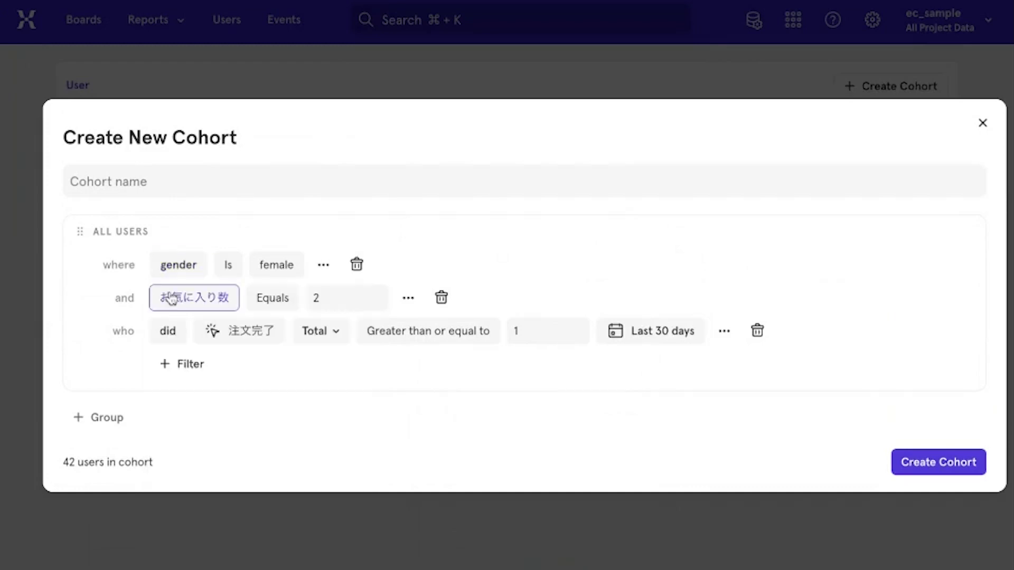
pyautogui.moveTo(177, 308)
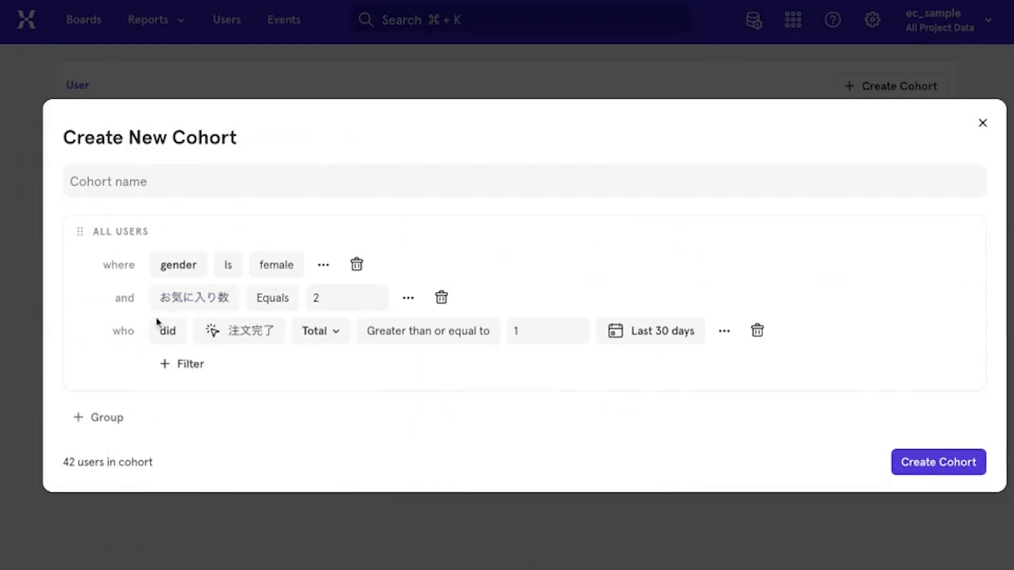
pyautogui.moveTo(227, 342)
pyautogui.click(545, 337)
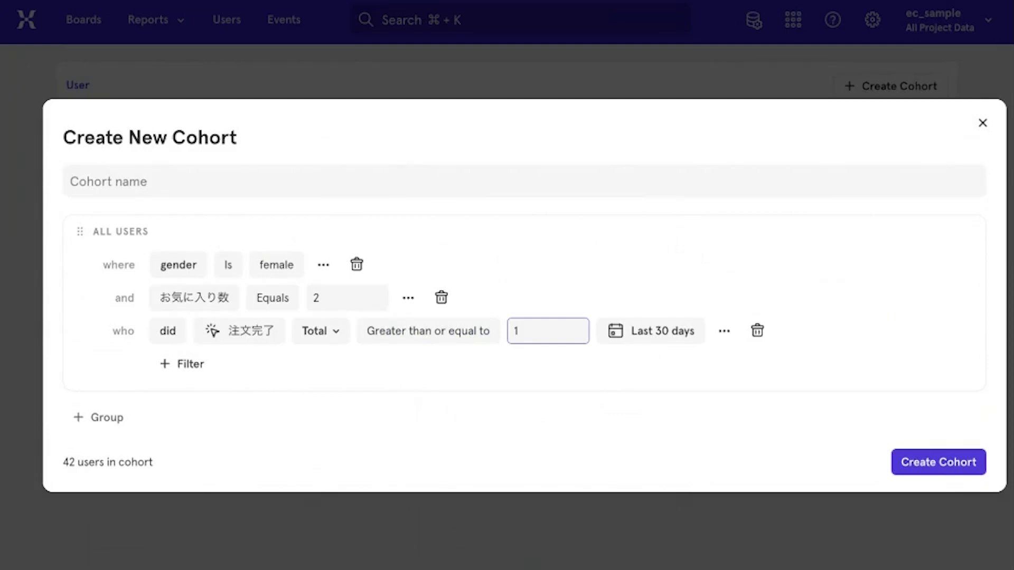
pyautogui.doubleClick(516, 331)
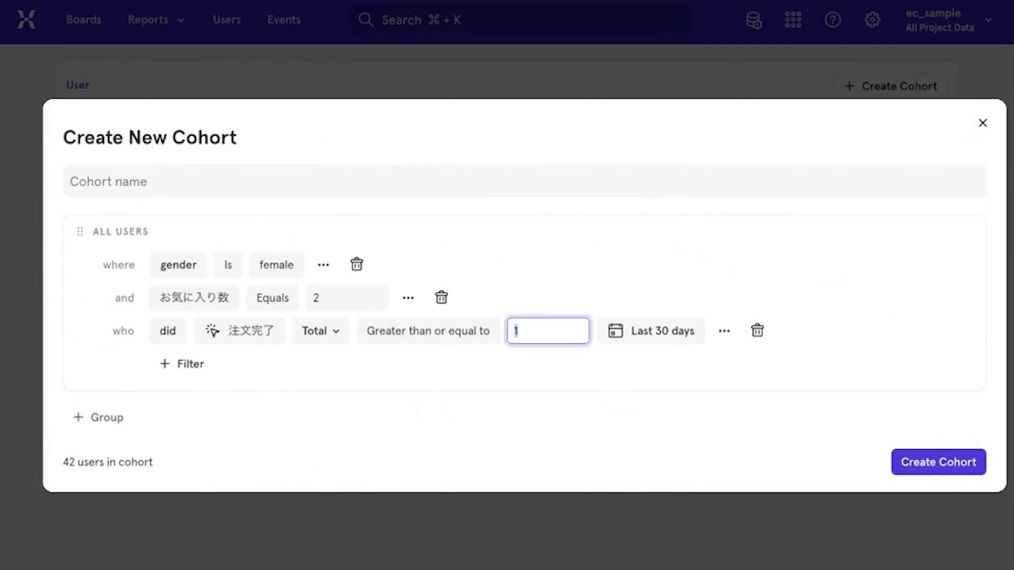
pyautogui.write('2')
pyautogui.click(583, 285)
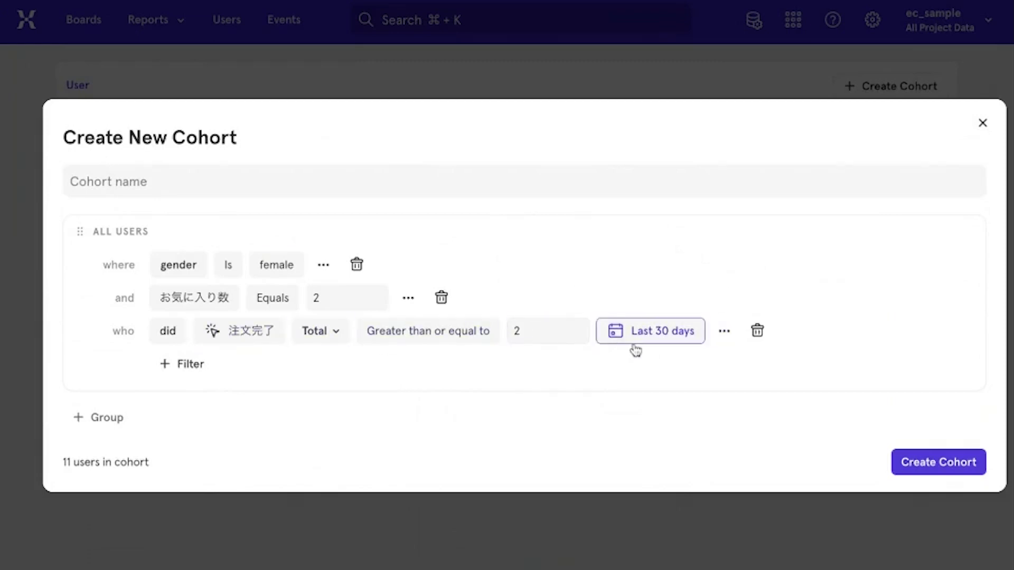
# Apply a First Time Filter to the 注文完了 condition.
pyautogui.click(731, 339)
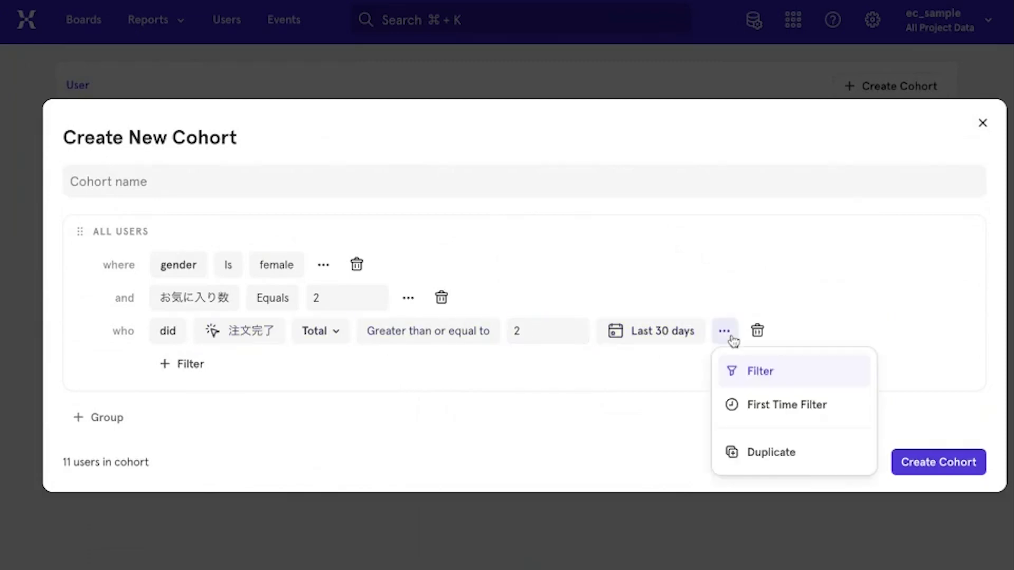
pyautogui.click(760, 406)
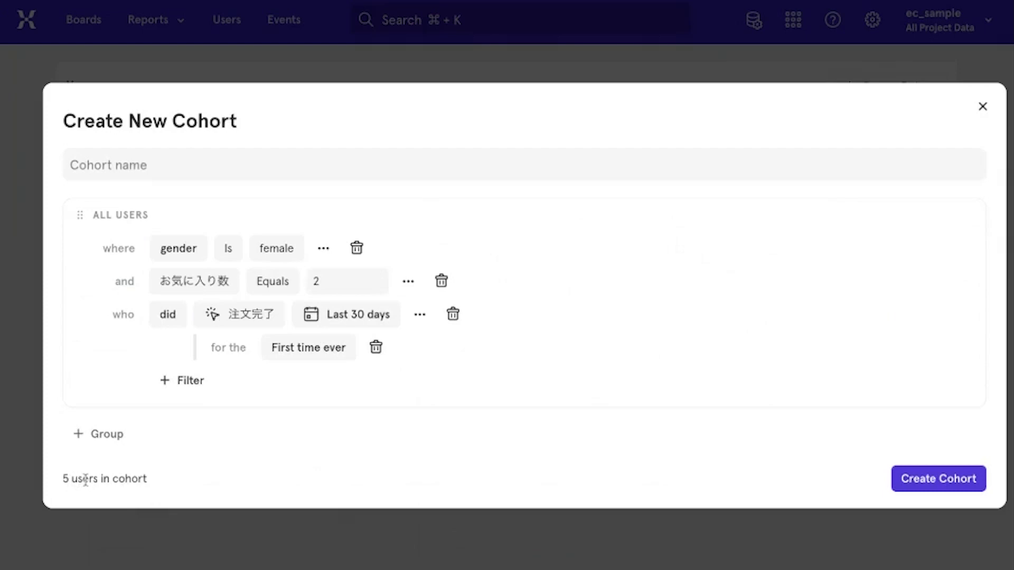
# Name the cohort 直近30日以内初購入女性お気に入り数2 and create it.
pyautogui.click(121, 166)
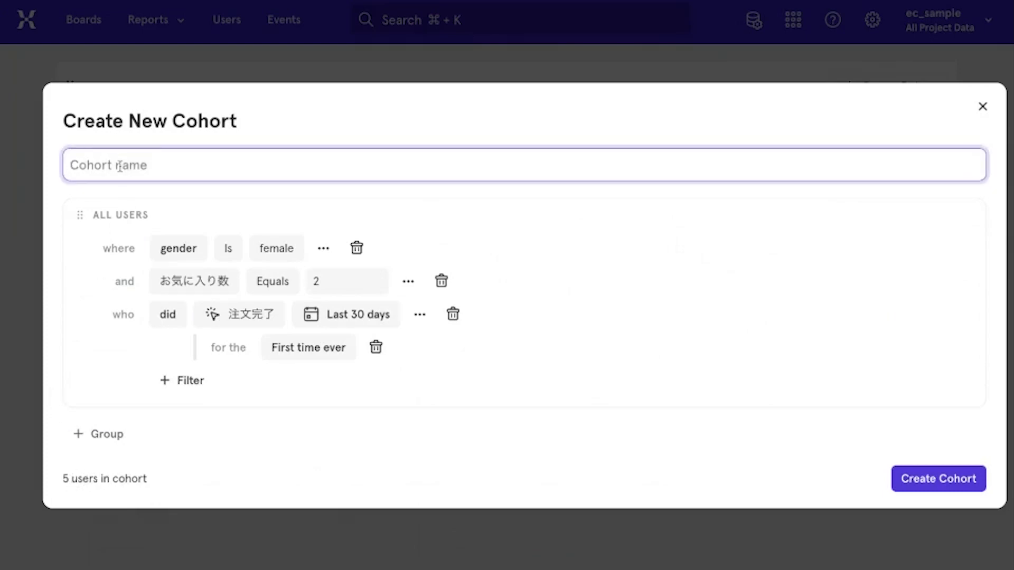
pyautogui.write('直近30にちい')
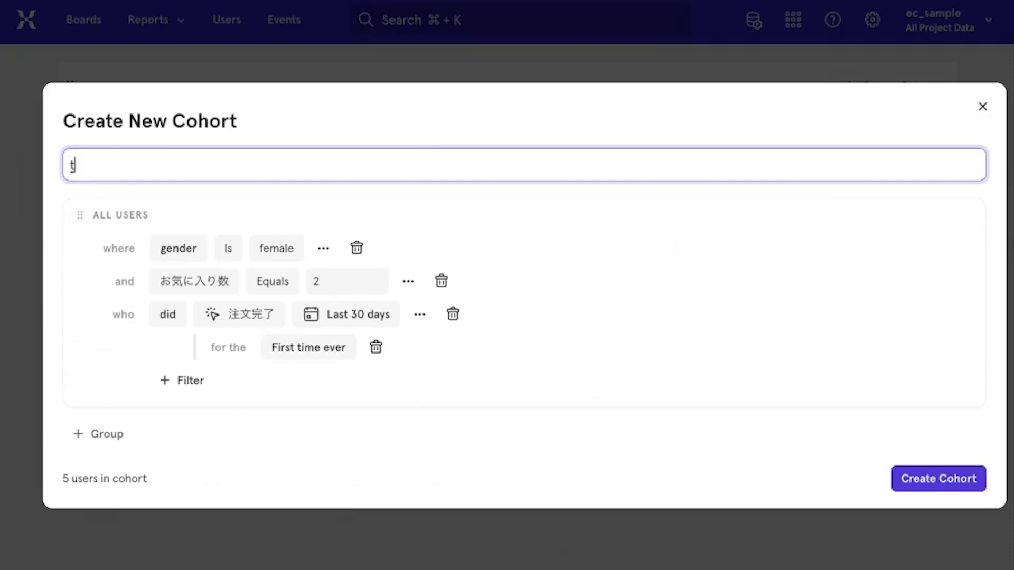
pyautogui.write('以内')
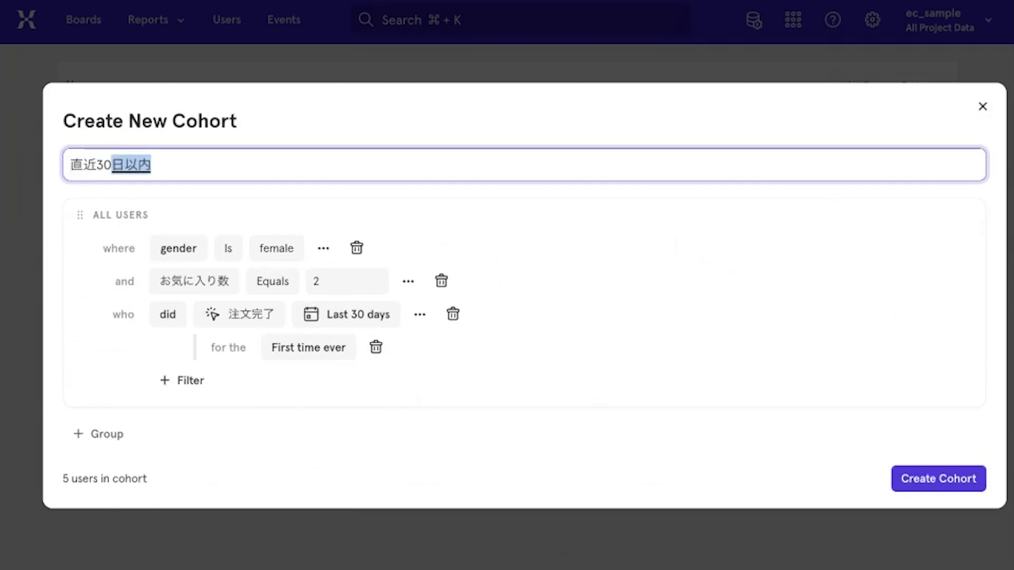
pyautogui.write('初購入女性おきnに入り数2')
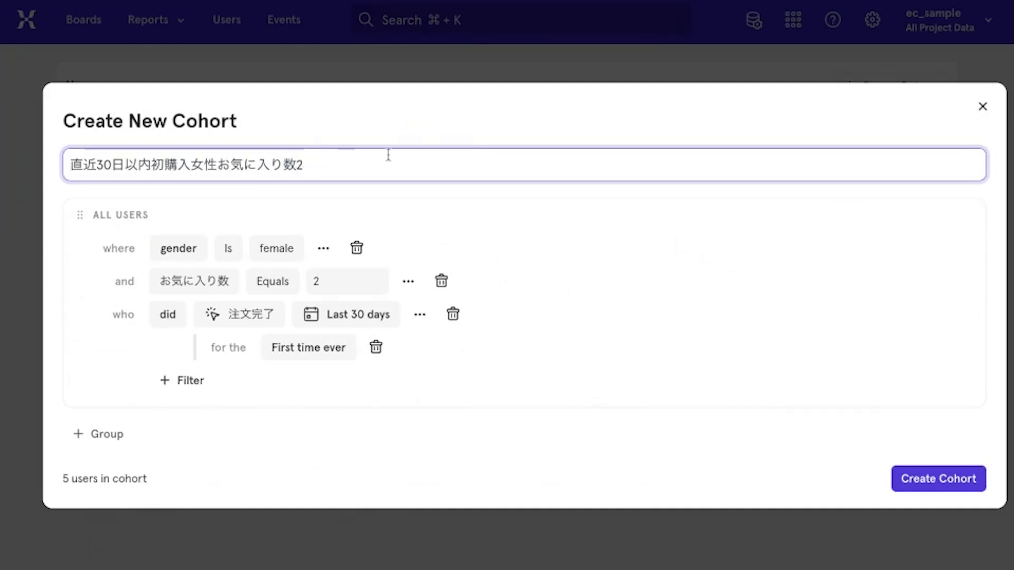
pyautogui.moveTo(373, 310)
pyautogui.click(916, 484)
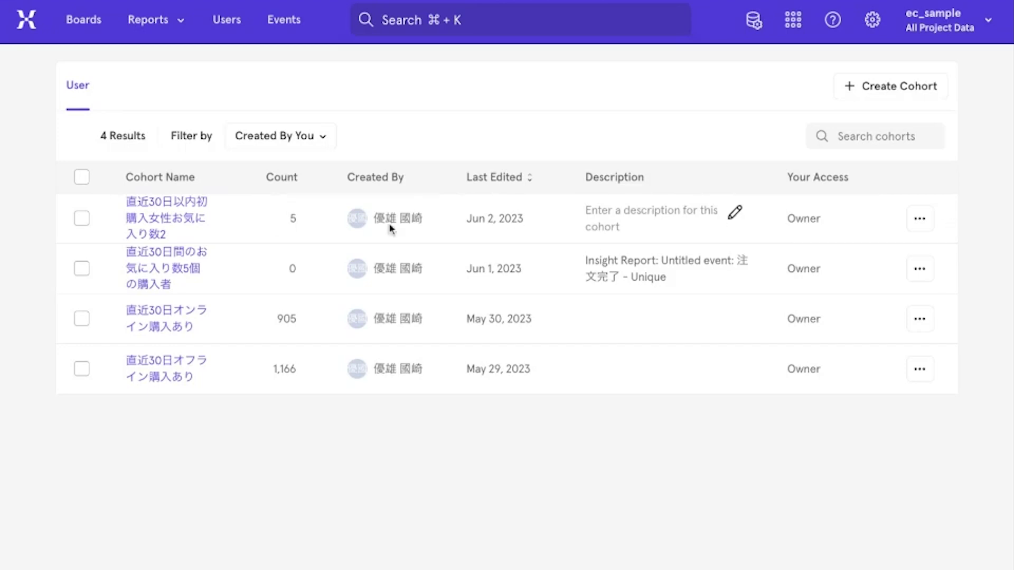
# In the untitled アプリ起動 Insights report, view the users behind the May 28 data point.
pyautogui.click(158, 218)
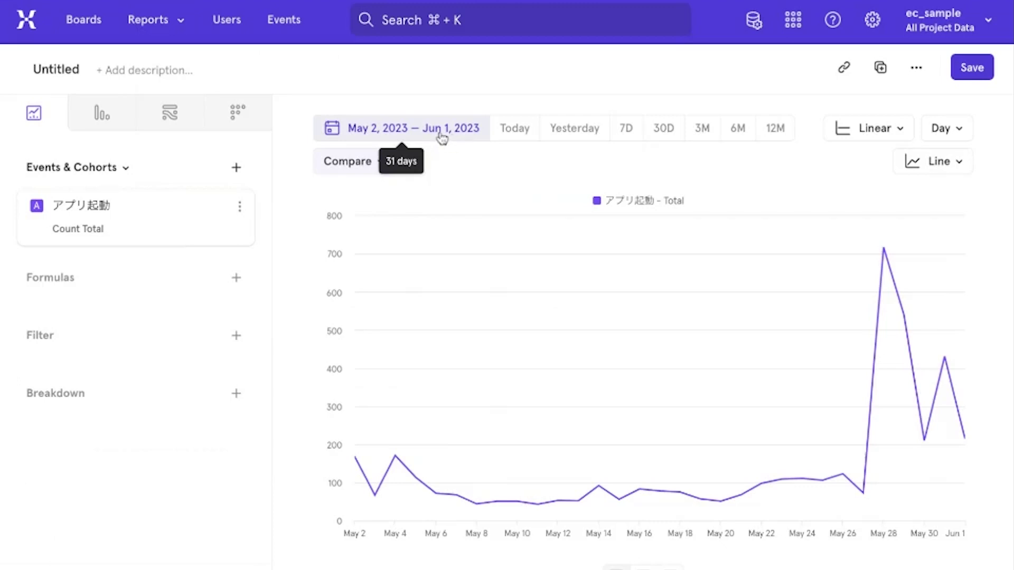
pyautogui.moveTo(125, 213)
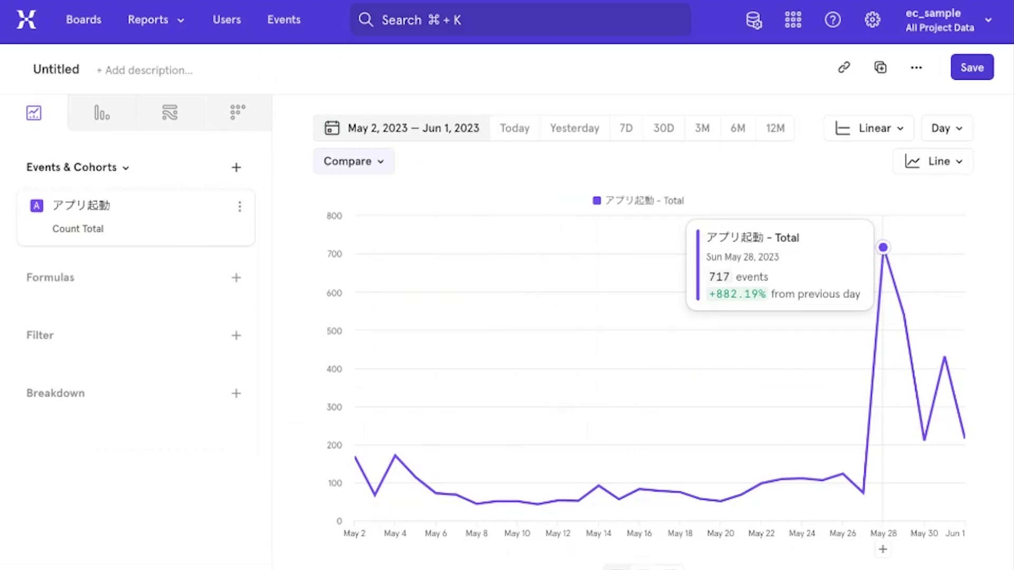
pyautogui.click(883, 247)
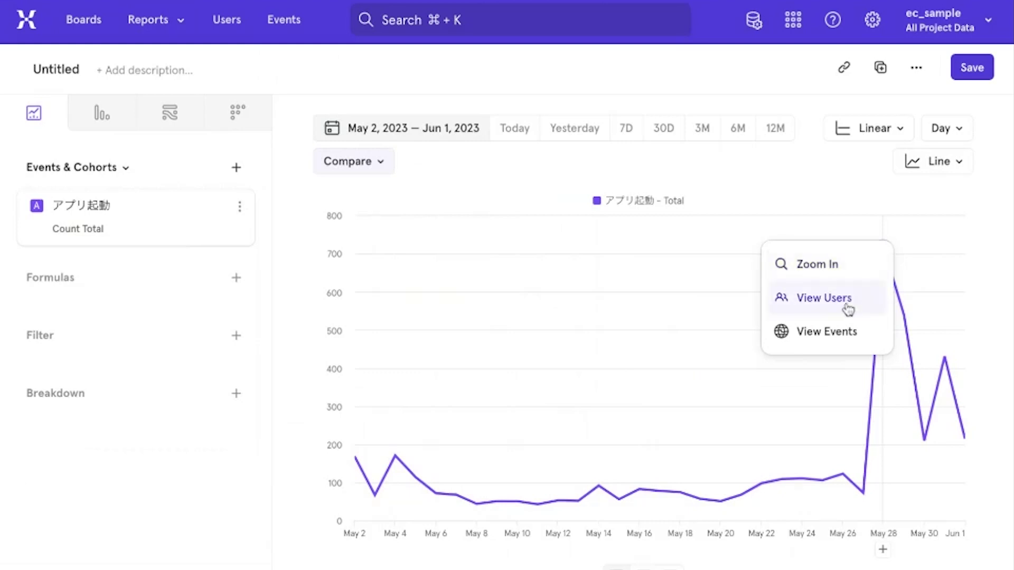
pyautogui.click(818, 303)
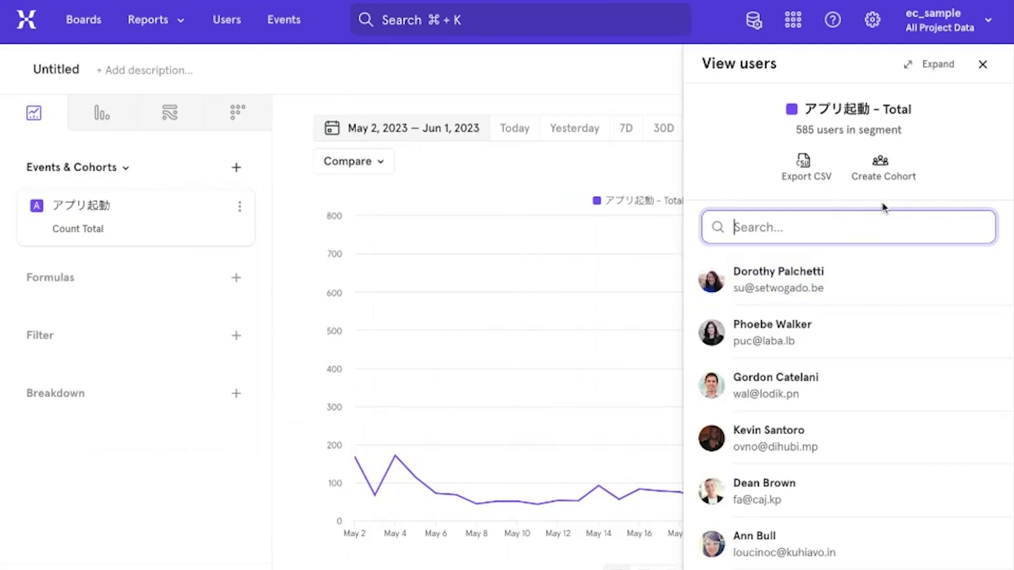
# Create a cohort from the listed users, name it 2023.5.28アプリ起動 and save it.
pyautogui.click(887, 175)
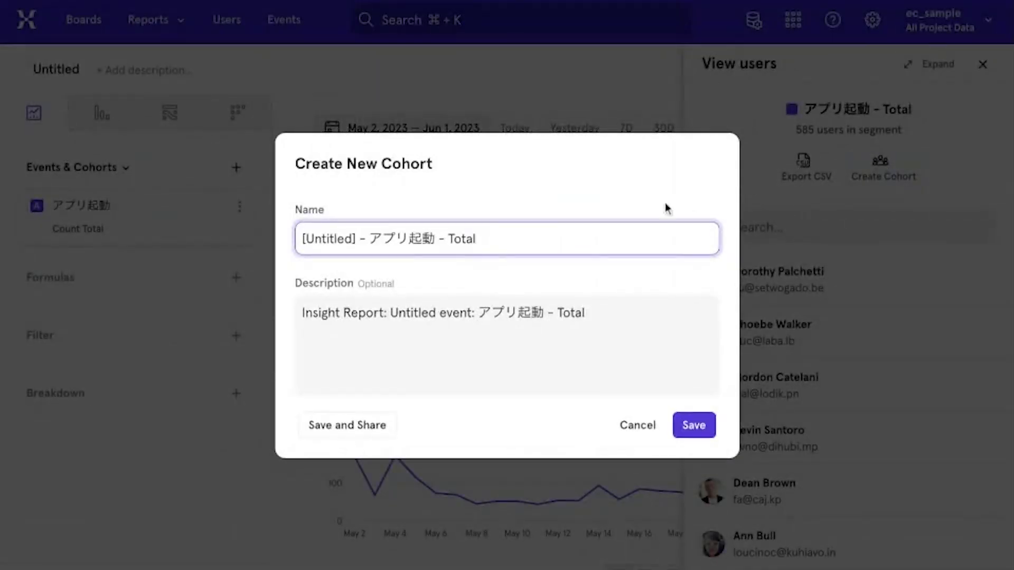
pyautogui.tripleClick(555, 242)
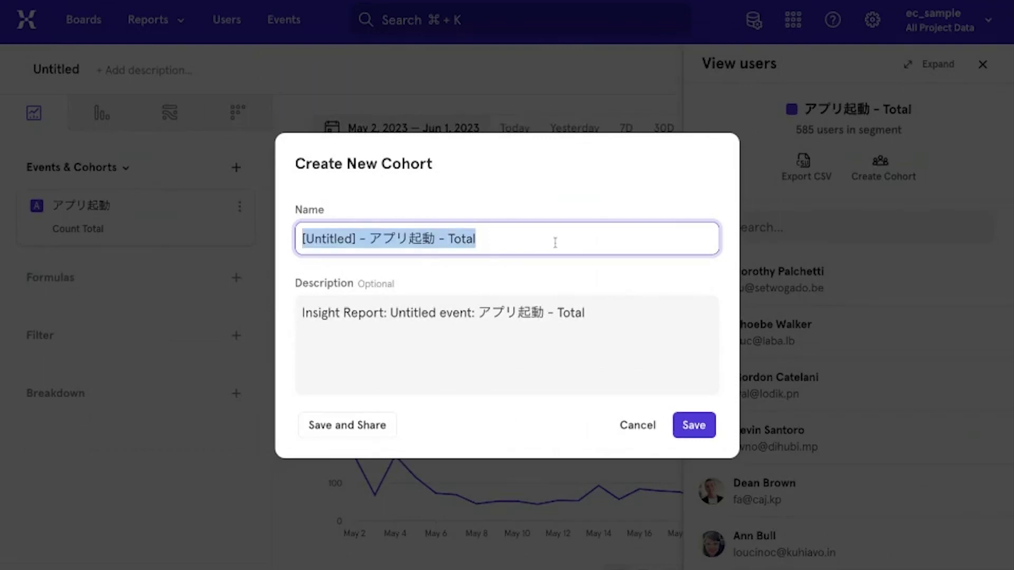
pyautogui.write('2023')
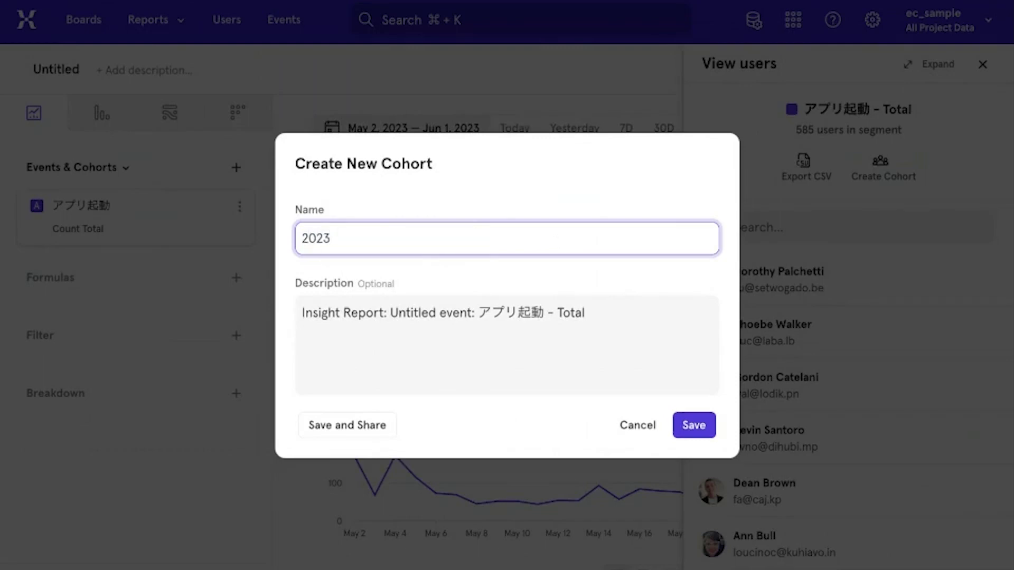
pyautogui.write('.5/28')
pyautogui.press('BackSpace')
pyautogui.write('.28アプリ起動')
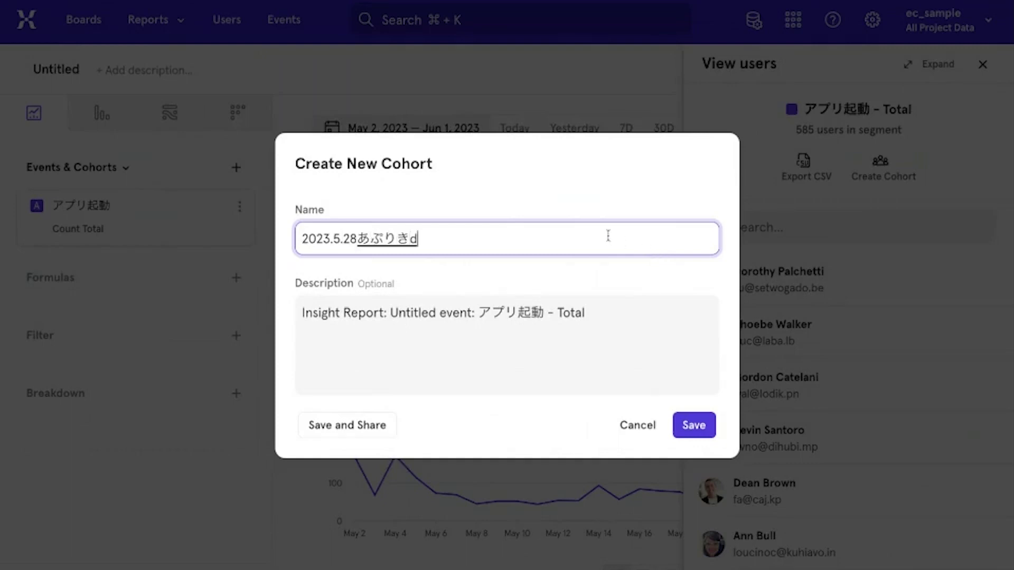
pyautogui.press('Return')
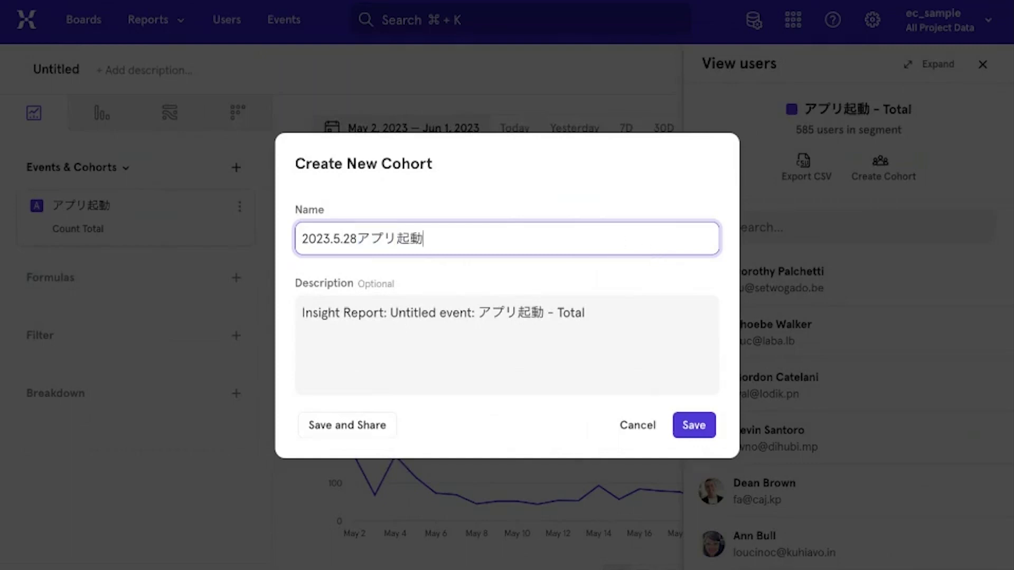
pyautogui.click(706, 432)
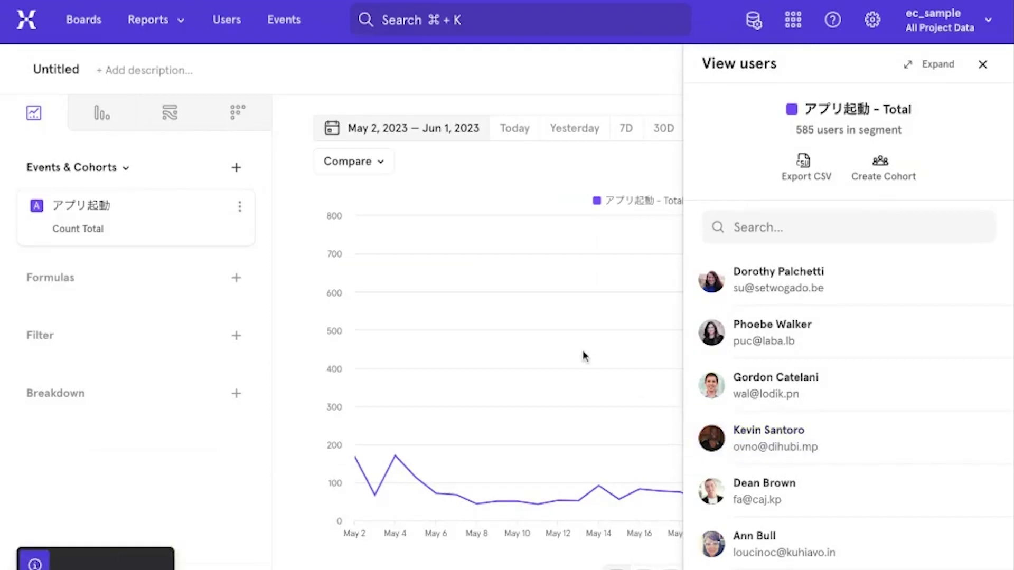
# Close the list of users behind the data point and open the saved cohorts management page.
pyautogui.click(985, 67)
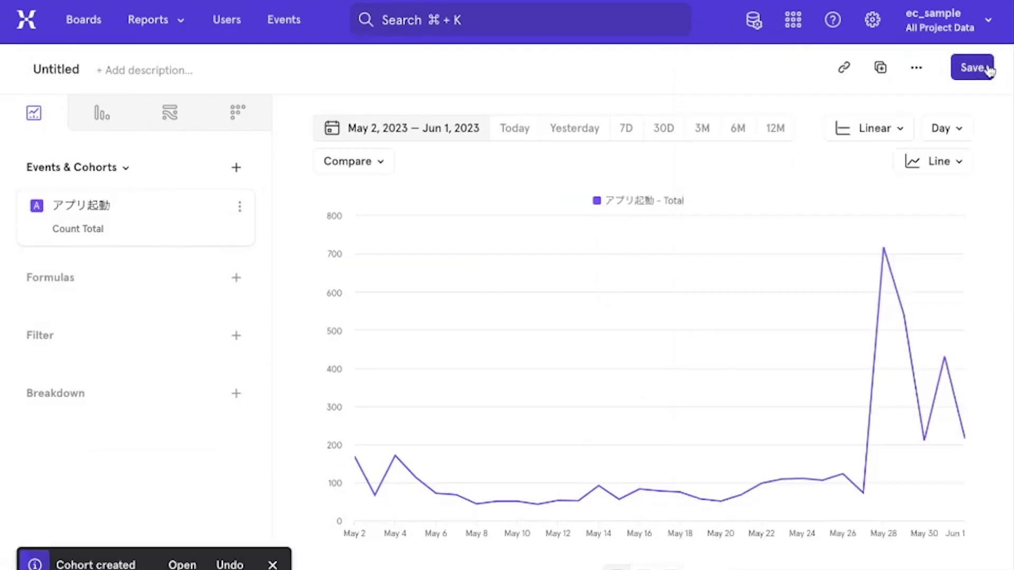
pyautogui.moveTo(885, 267)
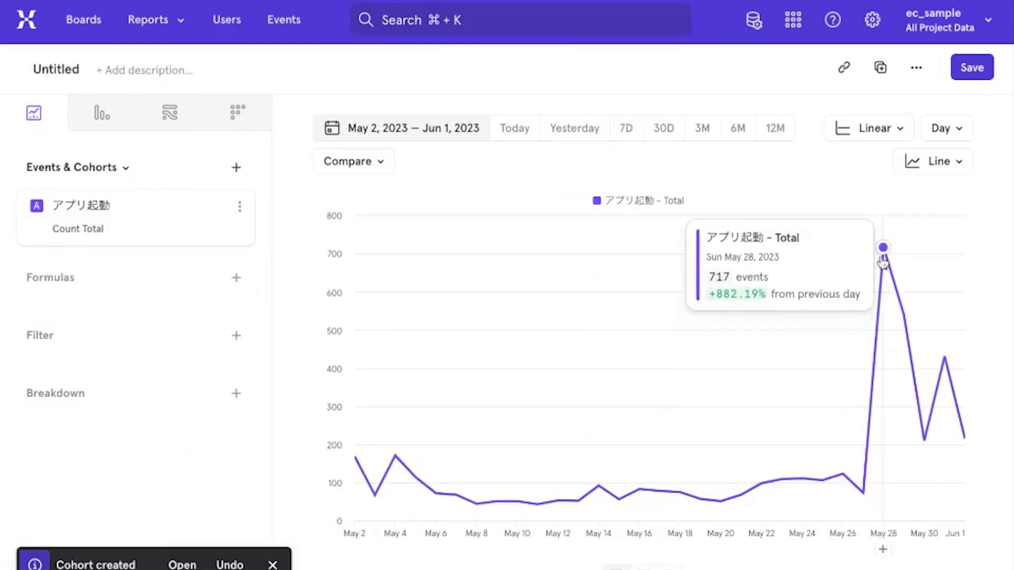
pyautogui.click(753, 22)
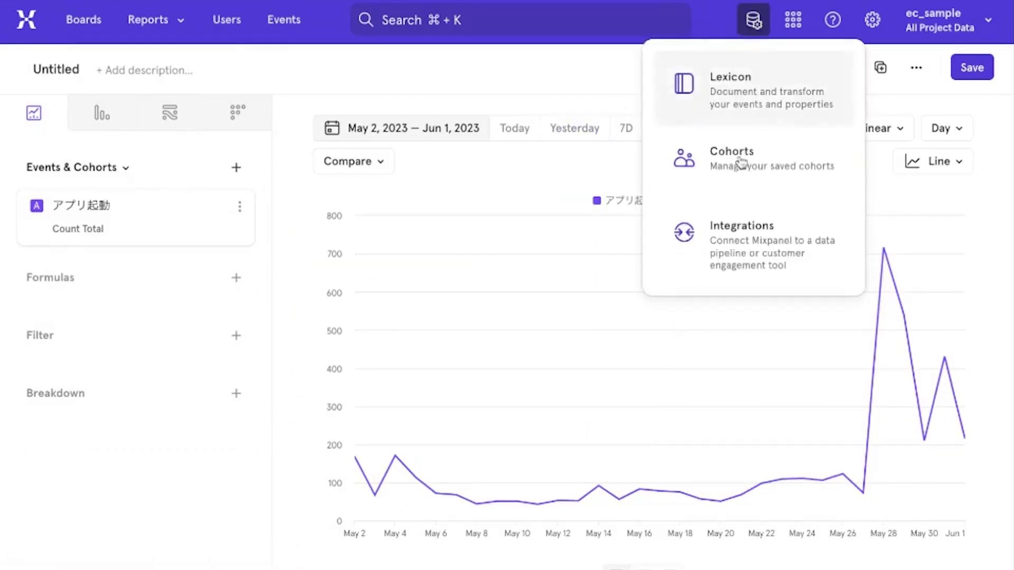
pyautogui.click(736, 174)
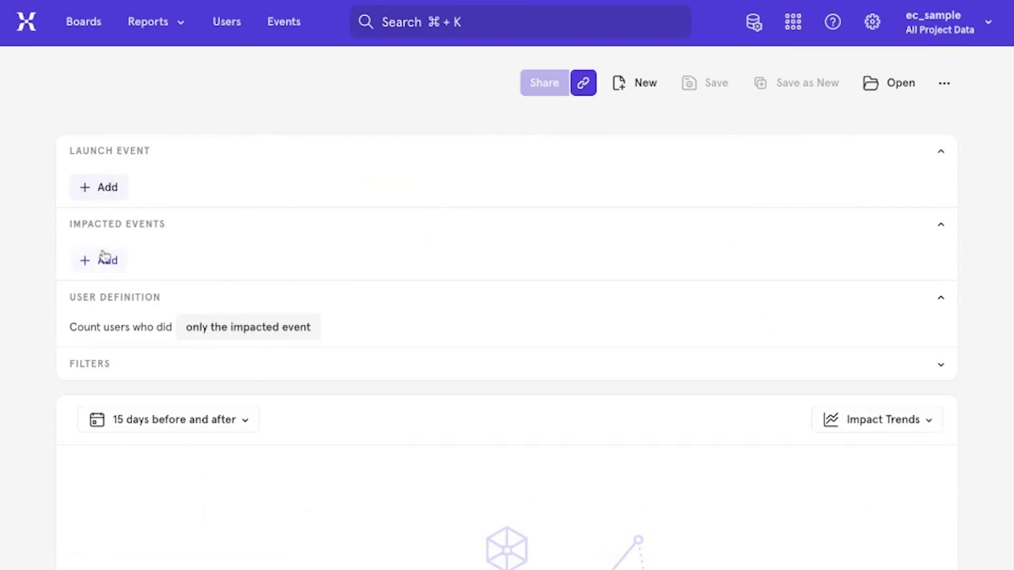
# In the blank Impact report, set 検索 as the launch event and 注文完了 as the impacted event.
pyautogui.click(100, 190)
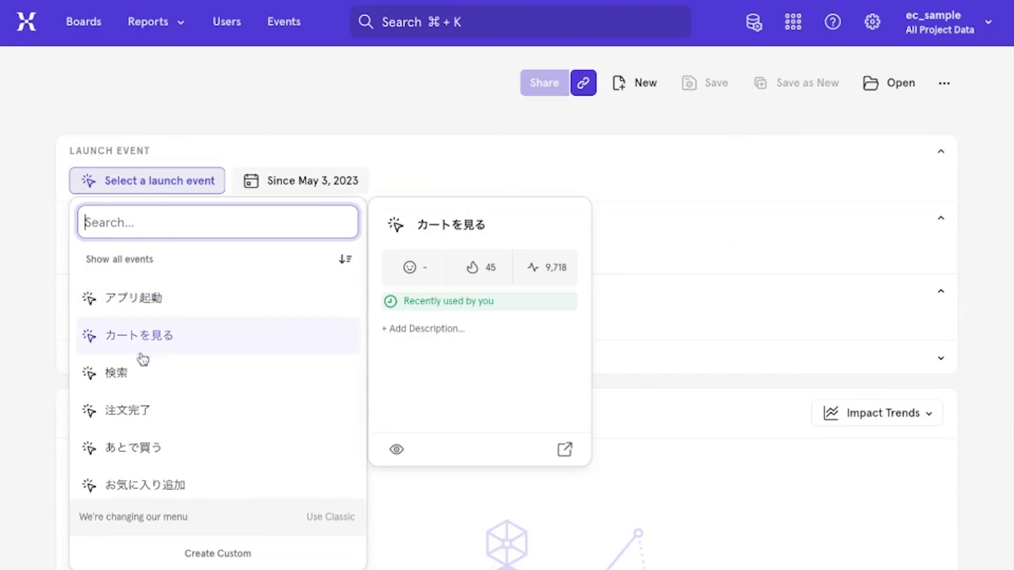
pyautogui.scroll(-1, 142, 359)
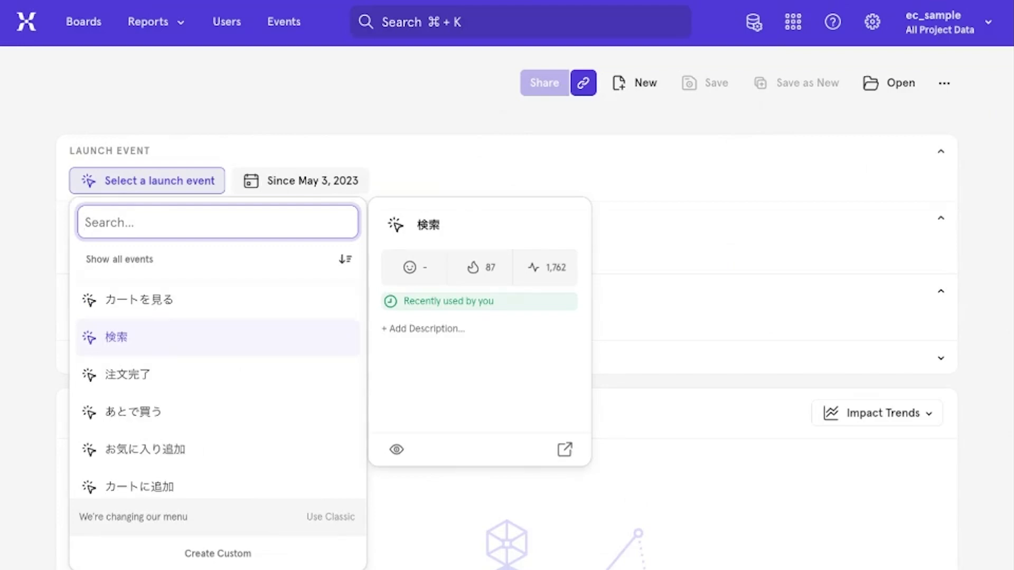
pyautogui.click(168, 353)
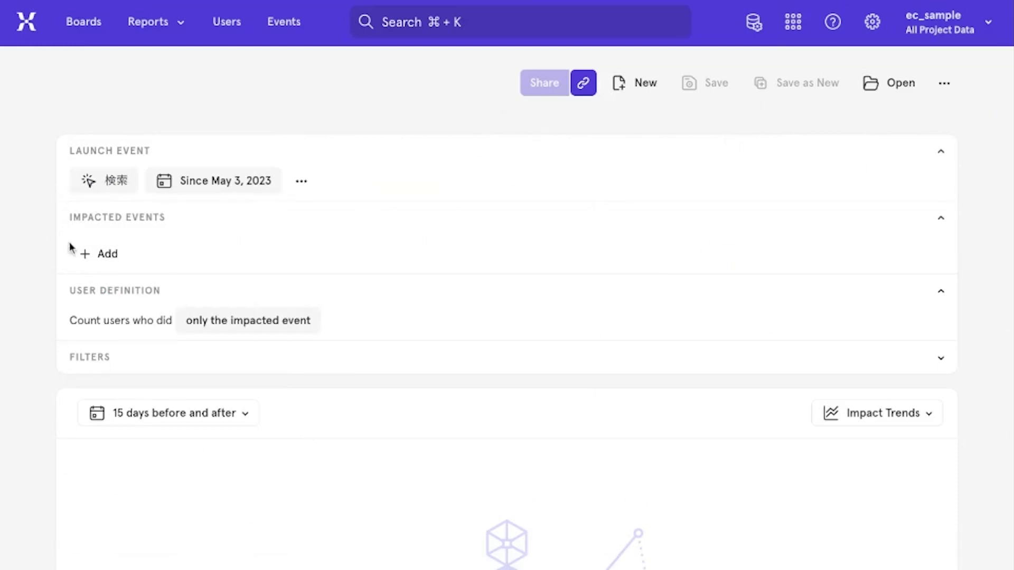
pyautogui.click(103, 257)
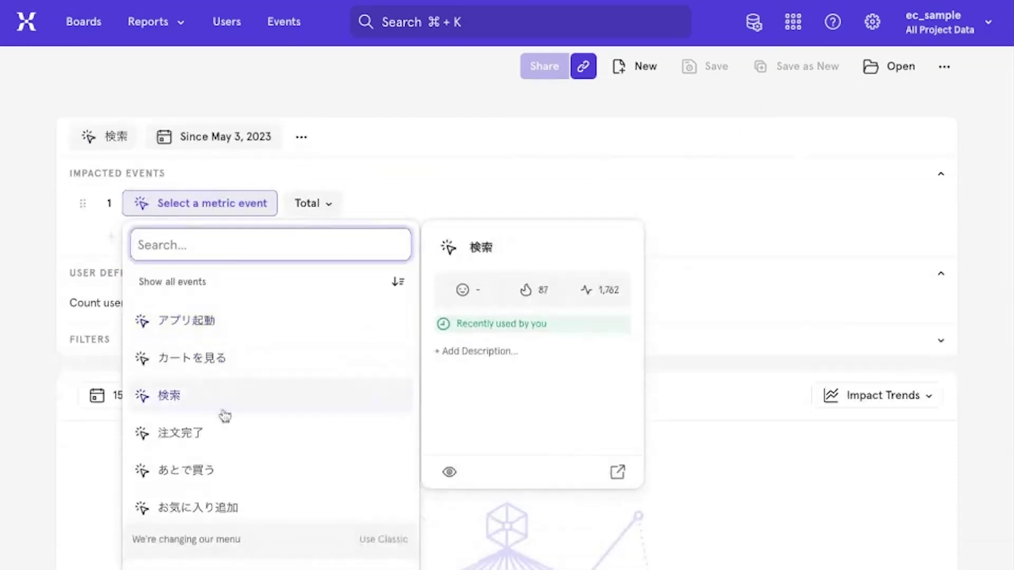
pyautogui.click(215, 432)
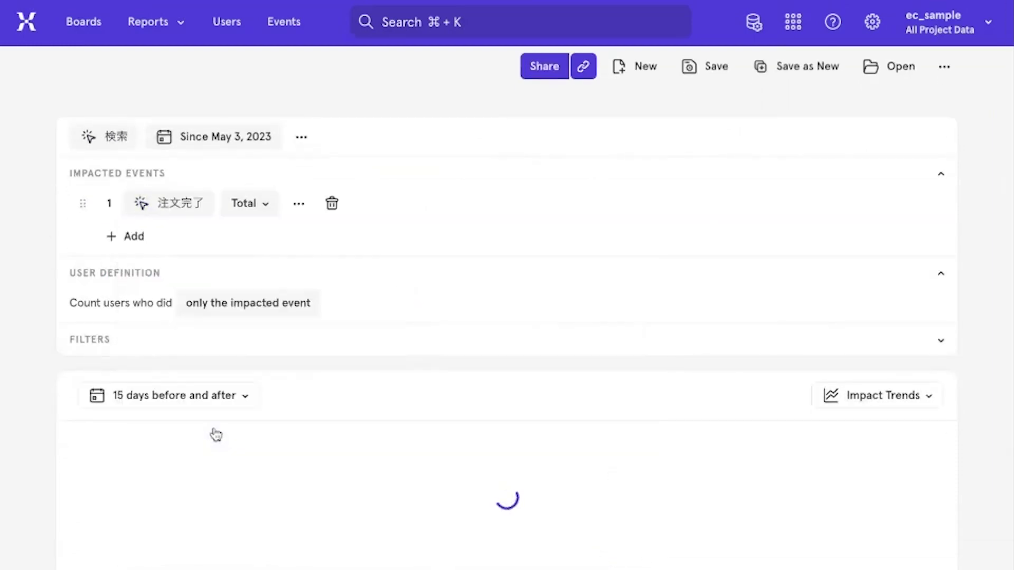
# Measure the 注文完了 impacted event by the sum of its 小計 property.
pyautogui.click(266, 206)
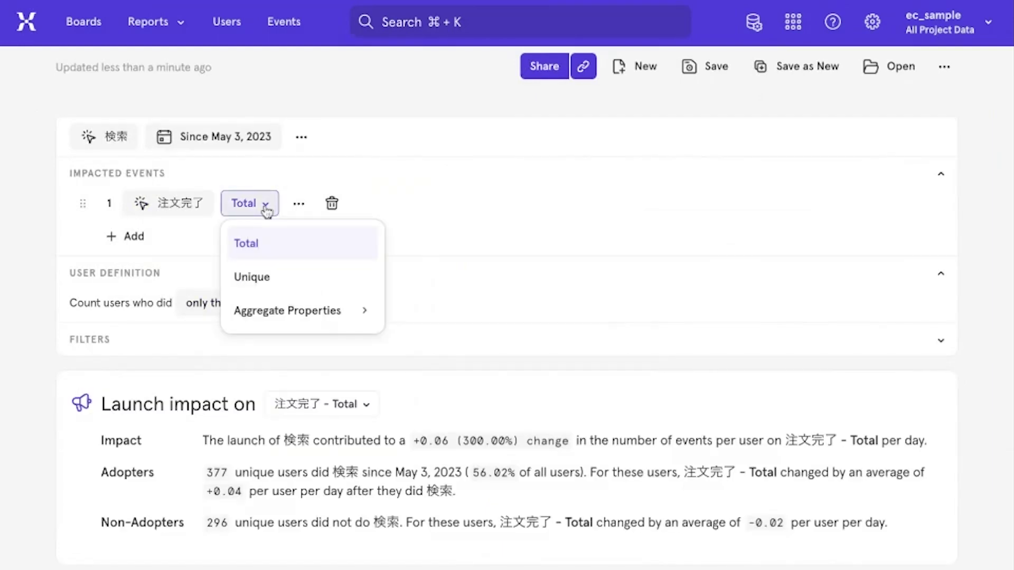
pyautogui.click(30, 199)
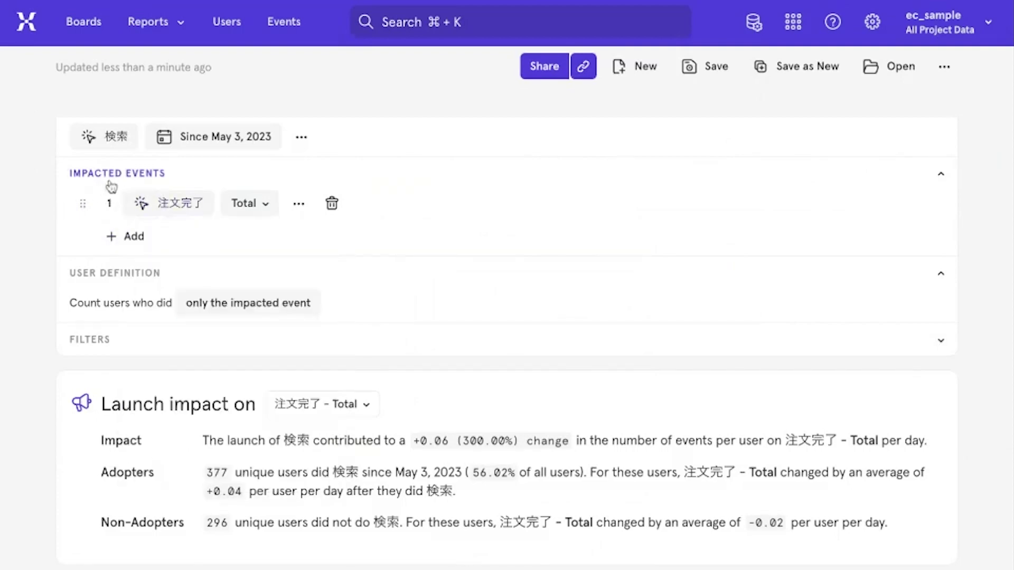
pyautogui.click(245, 211)
pyautogui.moveTo(276, 315)
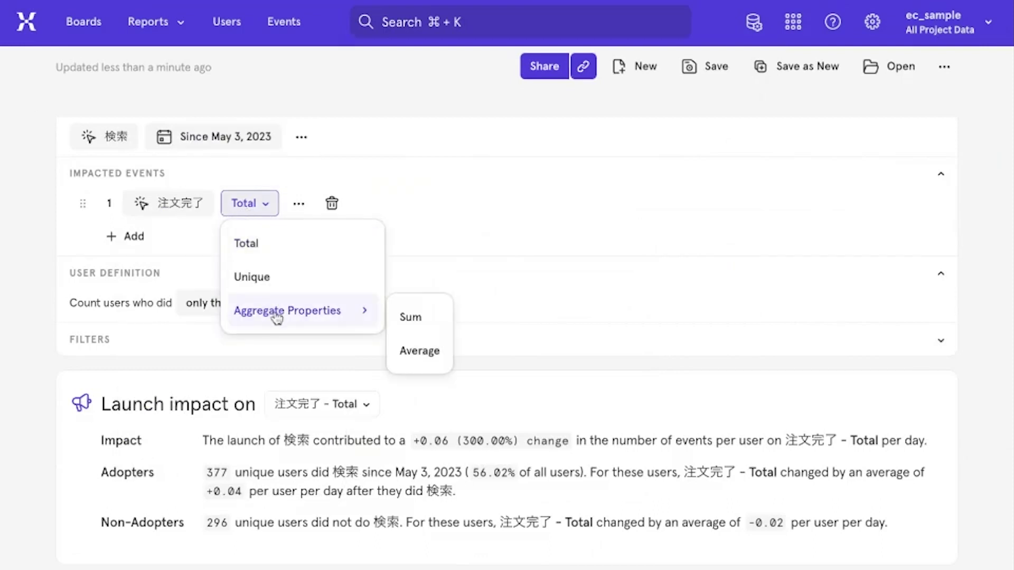
pyautogui.click(408, 326)
pyautogui.click(408, 328)
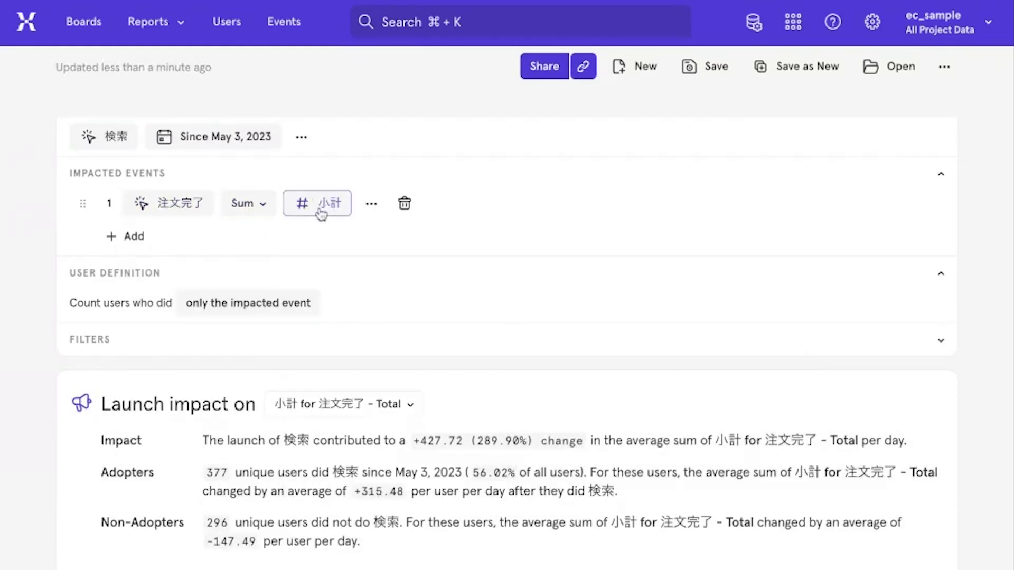
pyautogui.moveTo(321, 210)
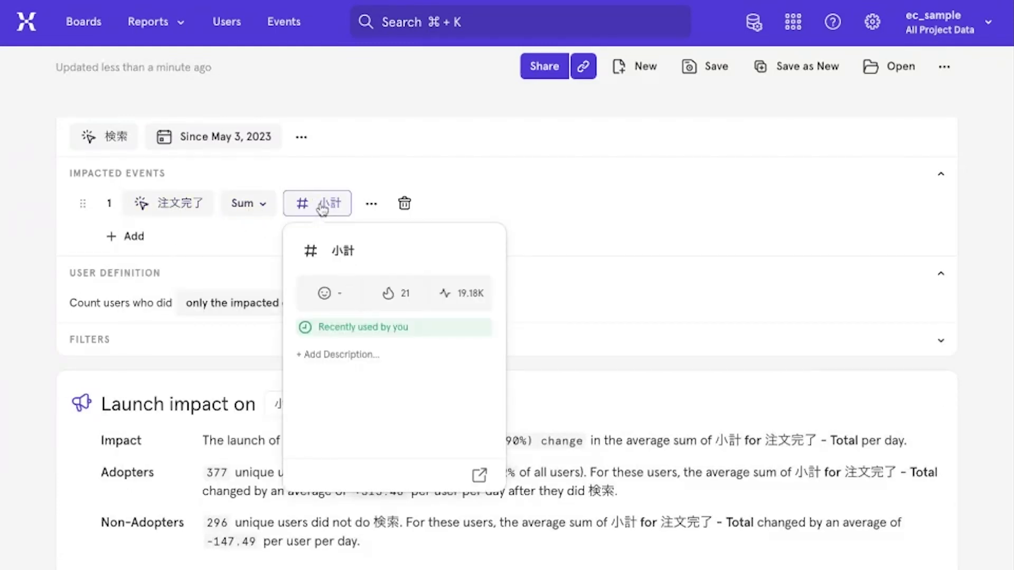
# Check the user definition options and keep counting users who did only the impacted event.
pyautogui.moveTo(118, 142)
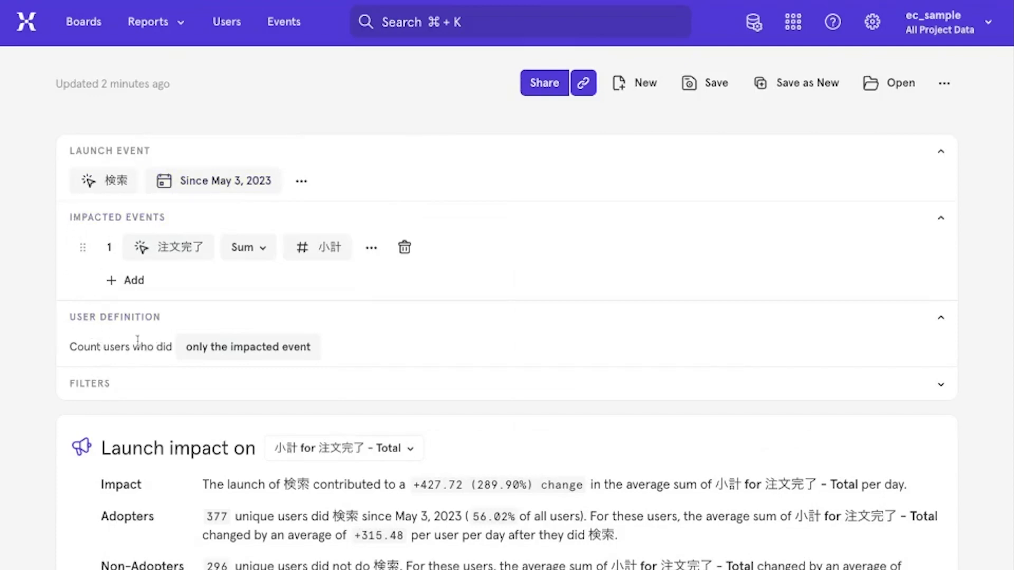
pyautogui.click(210, 357)
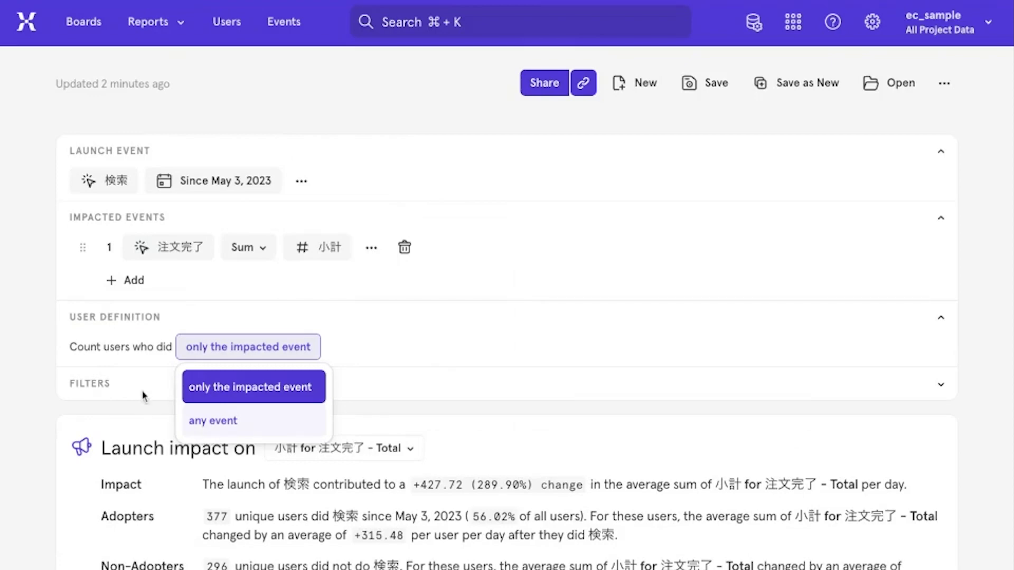
pyautogui.click(218, 394)
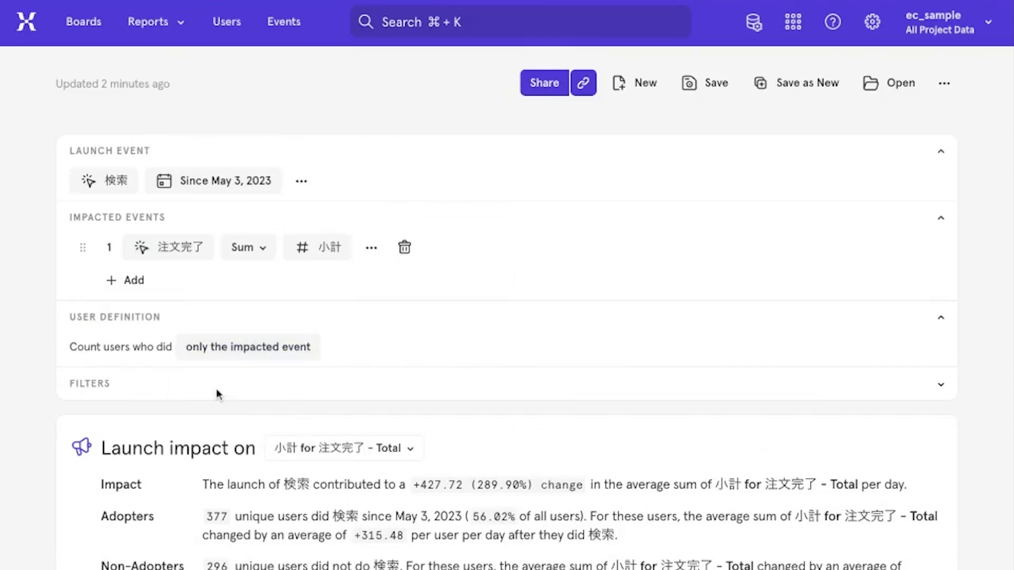
# Examine the launch impact summary and the Impact Trends chart covering 15 days before and after launch.
pyautogui.scroll(-10, 166, 390)
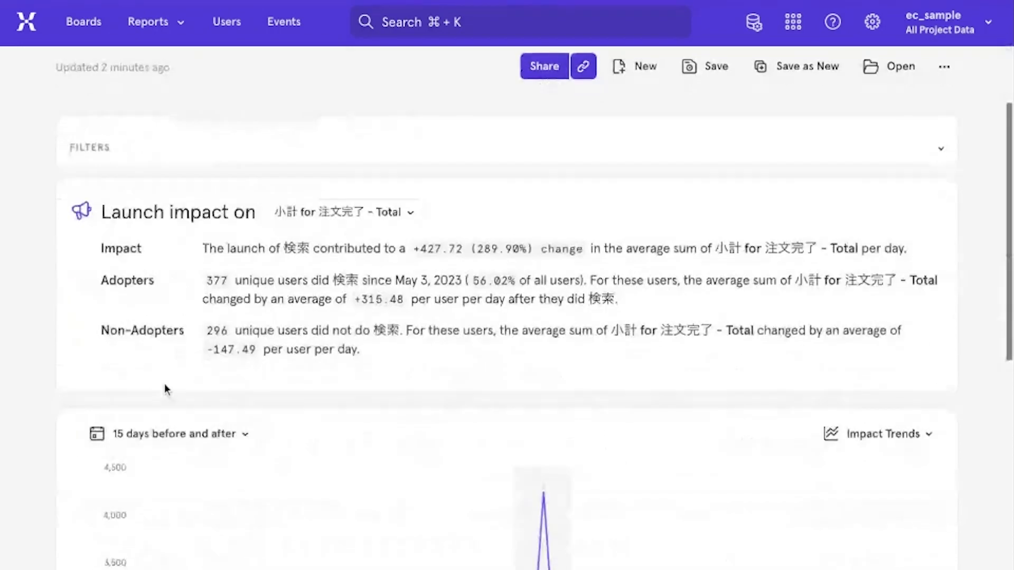
pyautogui.scroll(-3, 528, 344)
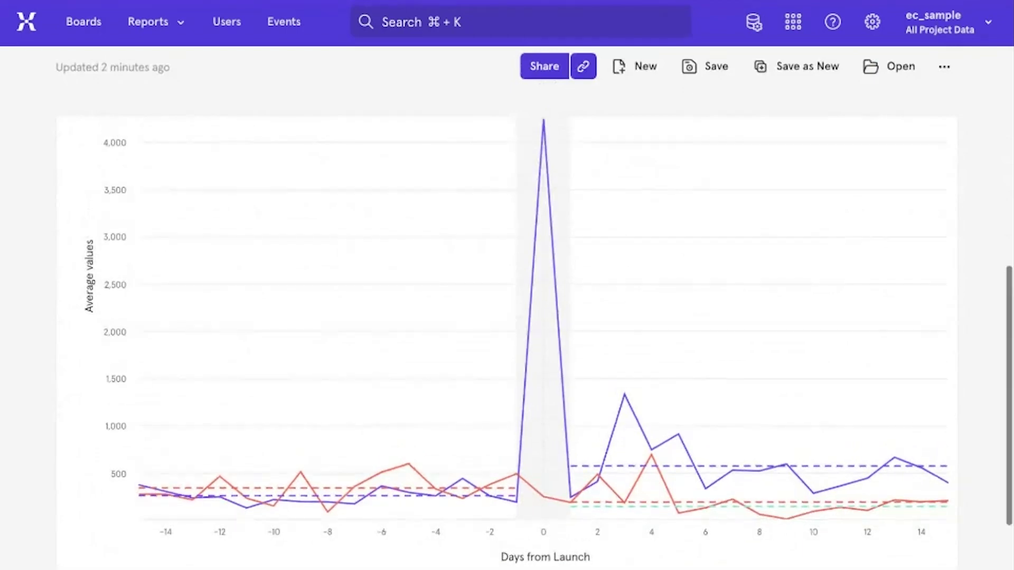
pyautogui.moveTo(488, 478)
pyautogui.moveTo(404, 364)
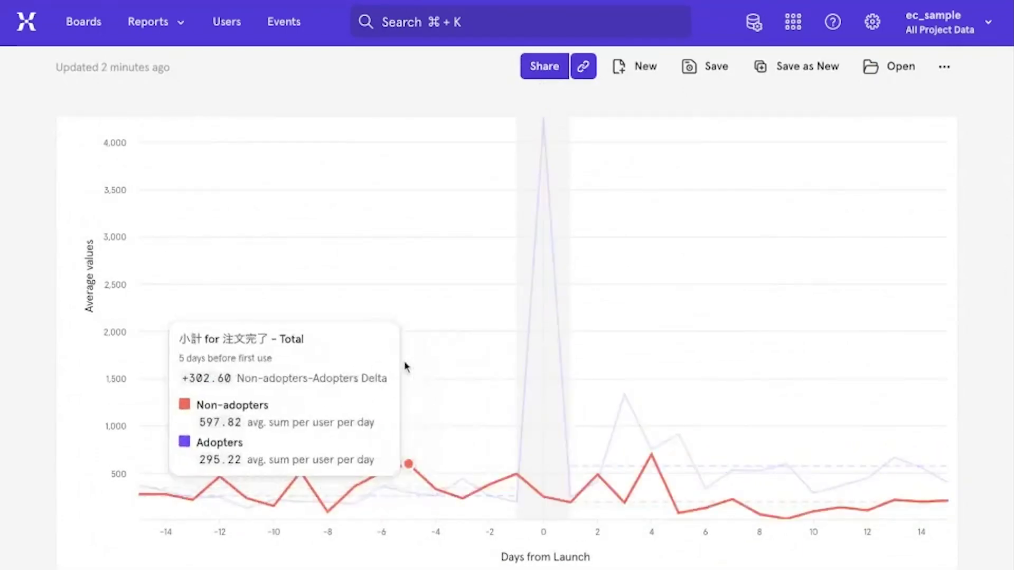
pyautogui.scroll(5, 406, 366)
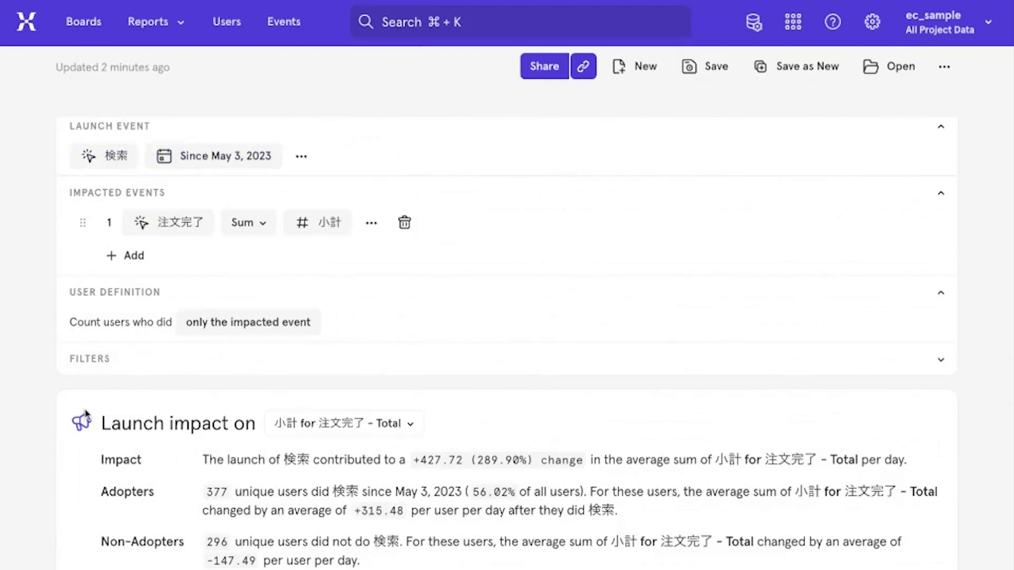
pyautogui.scroll(-5, 86, 409)
pyautogui.scroll(-3, 86, 414)
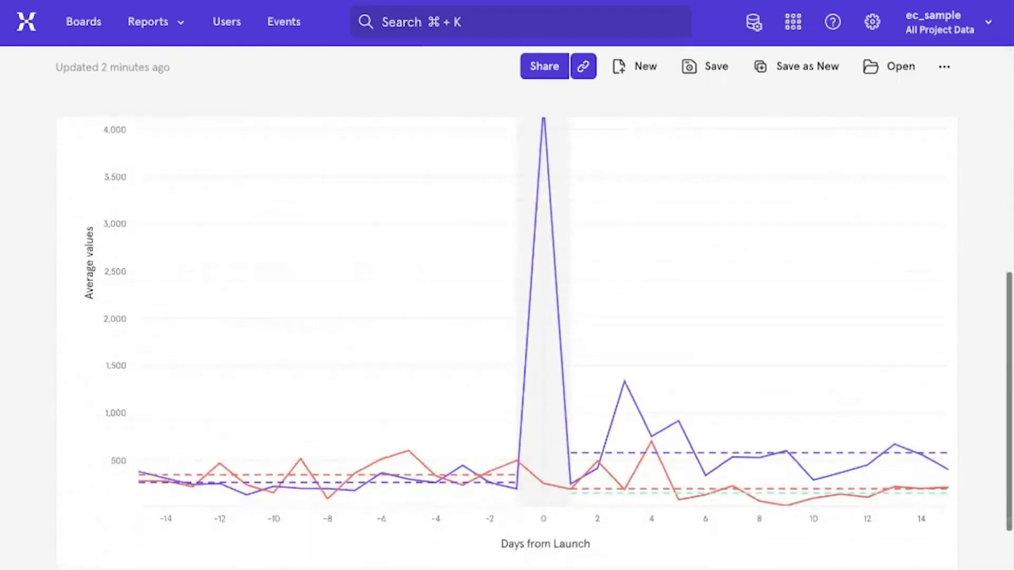
# Compare adopters' and non-adopters' values on the chart before, at and after first use, including the pre-launch and post-launch averages.
pyautogui.scroll(1, 507, 317)
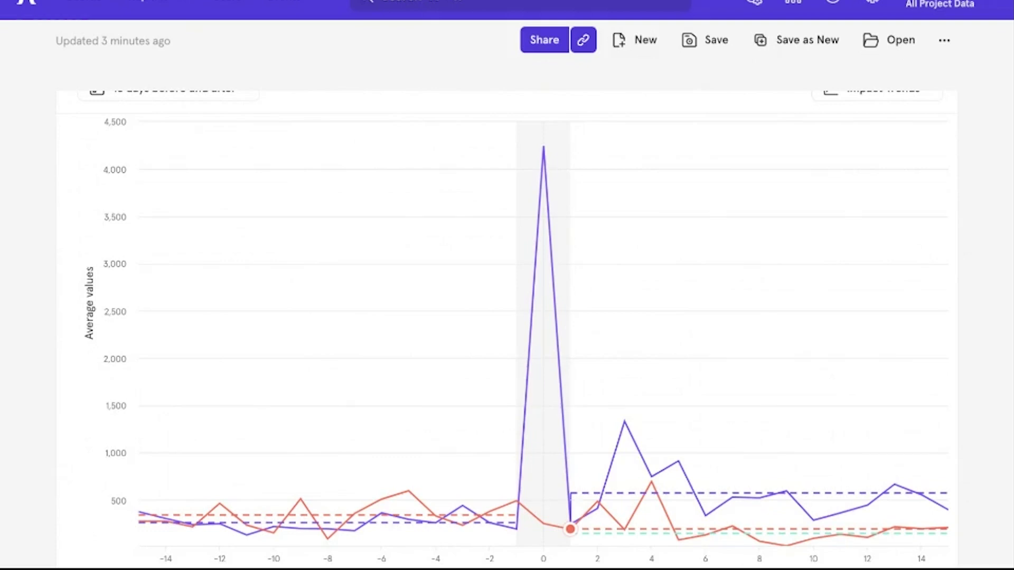
pyautogui.moveTo(554, 172)
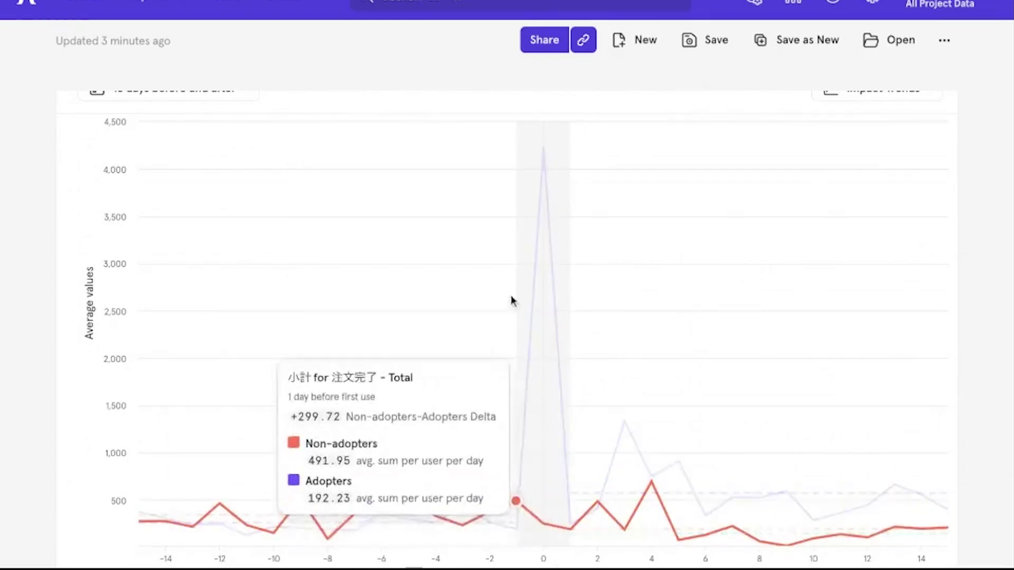
pyautogui.moveTo(536, 153)
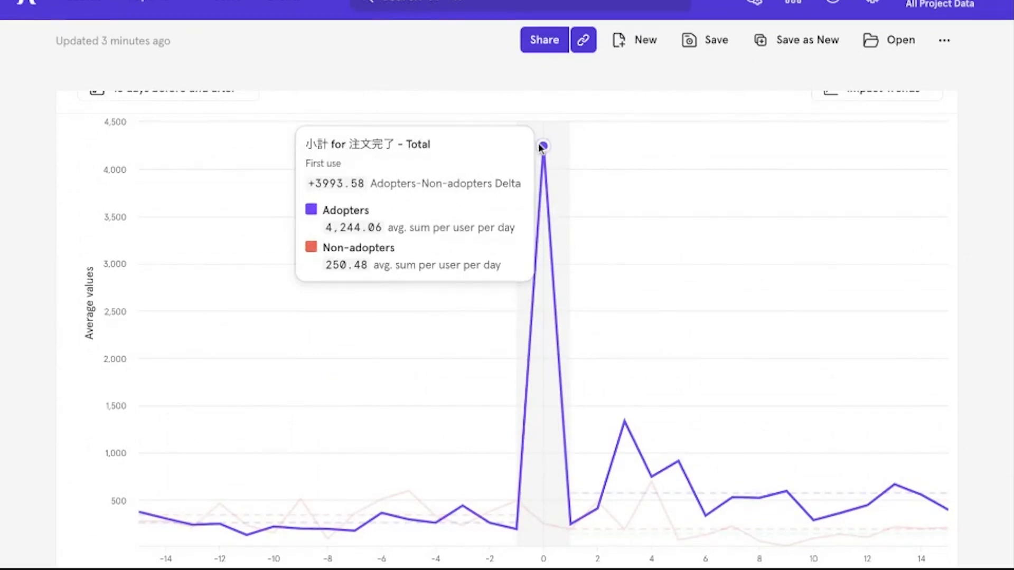
pyautogui.moveTo(571, 491)
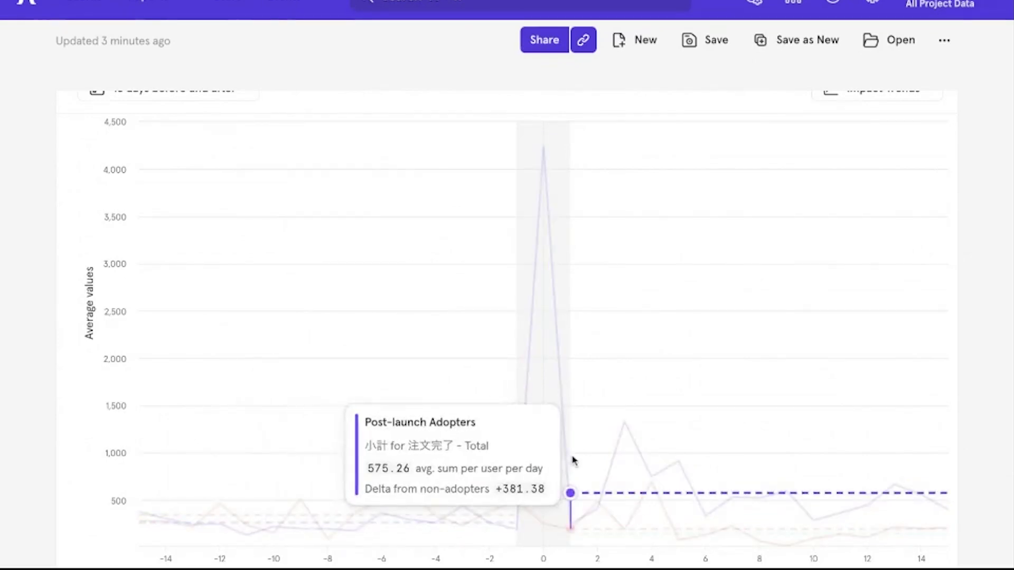
pyautogui.moveTo(638, 452)
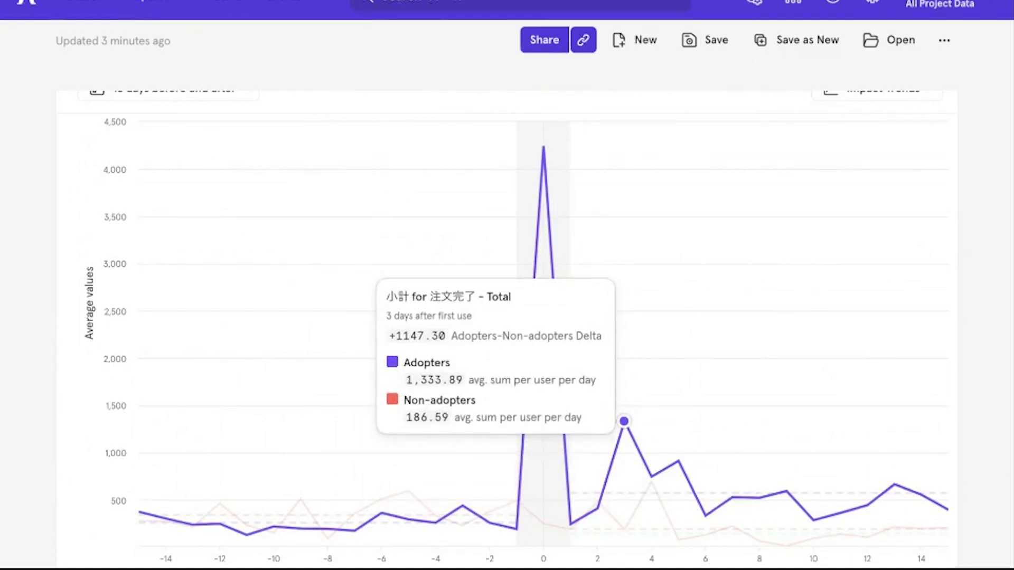
pyautogui.moveTo(729, 484)
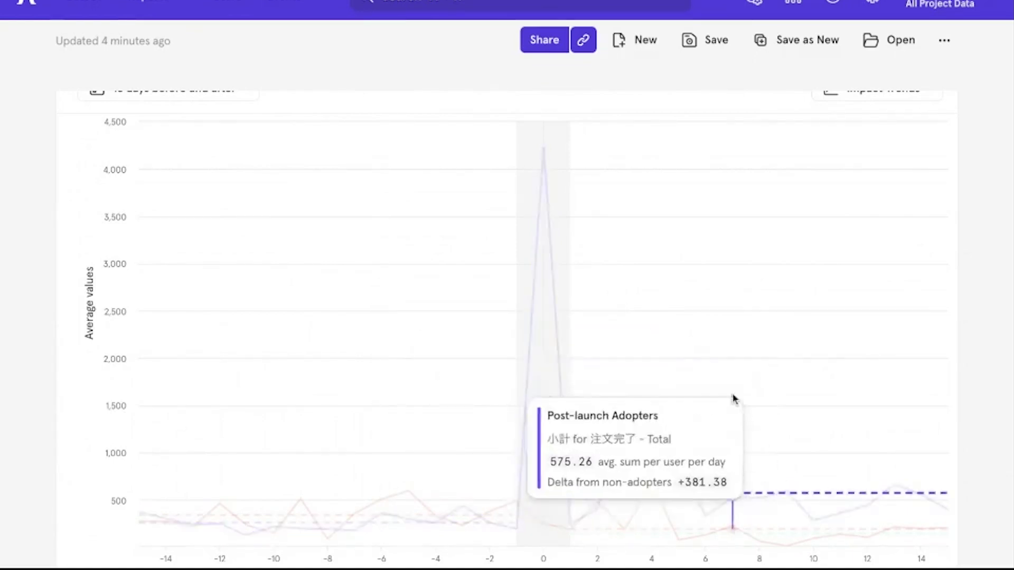
pyautogui.moveTo(407, 504)
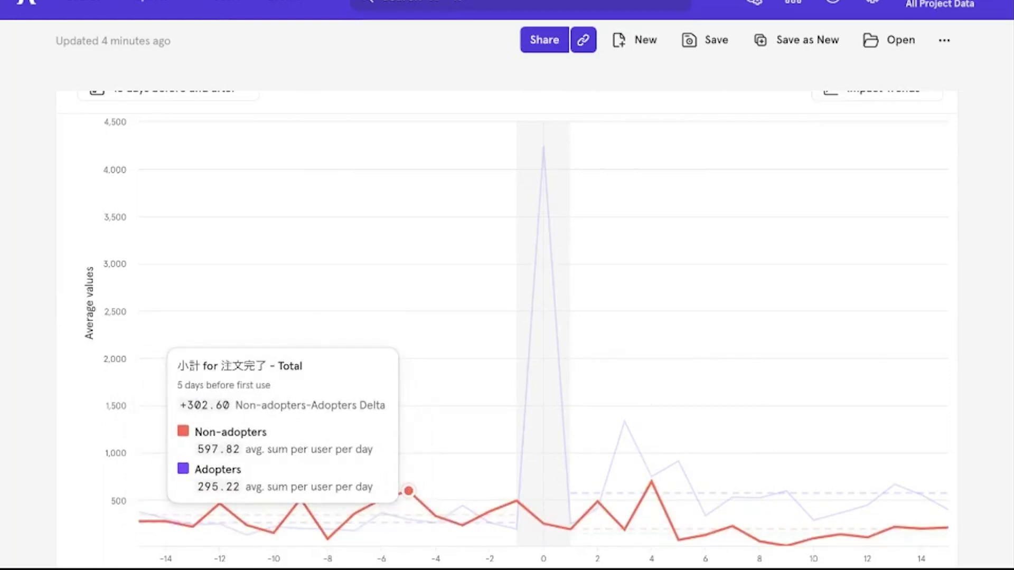
pyautogui.moveTo(547, 523)
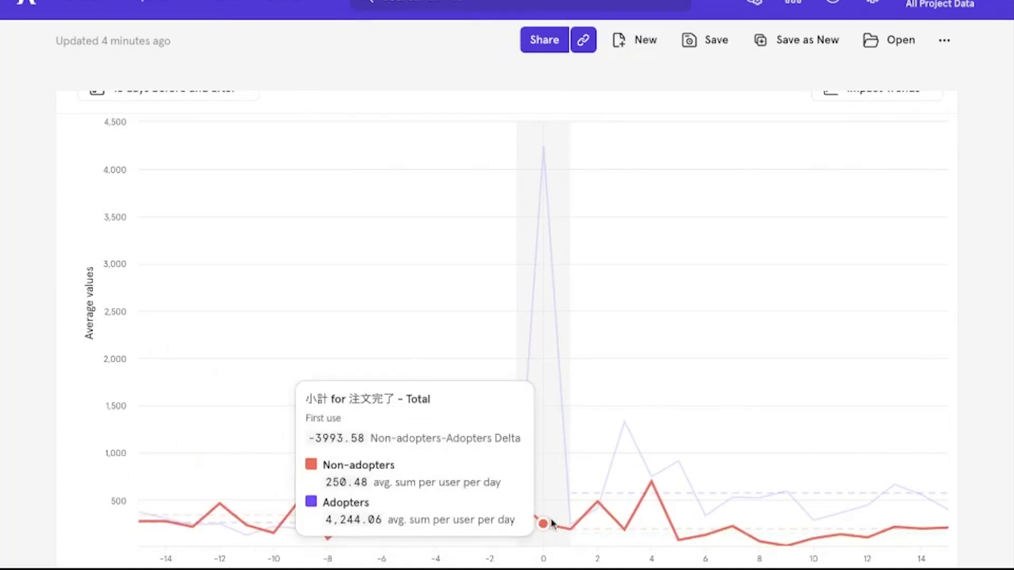
pyautogui.moveTo(651, 517)
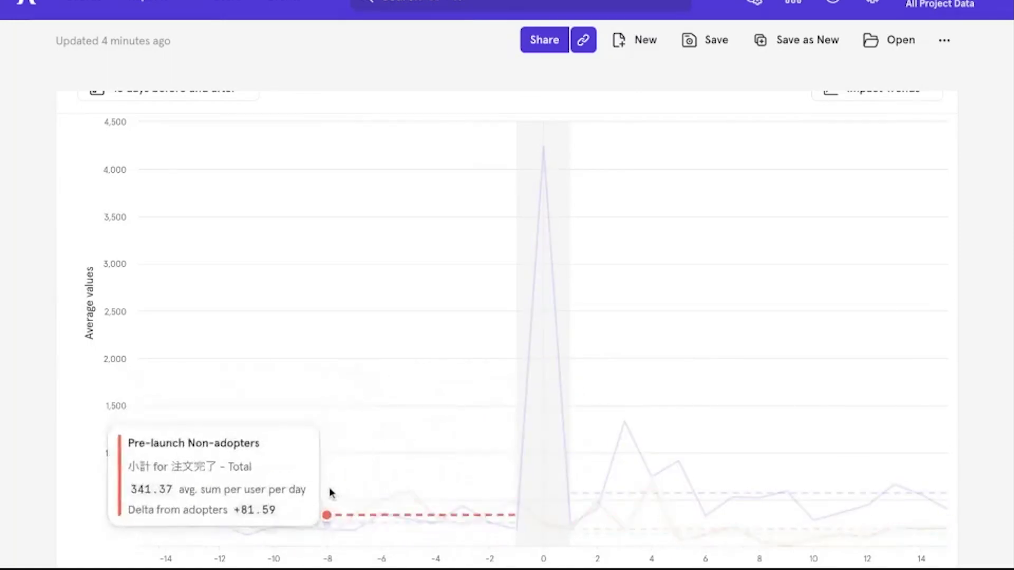
# Review the pre-launch and post-launch results table, and highlight the Impact, Adopters and Non-Adopters text in the launch impact summary.
pyautogui.scroll(-3, 296, 430)
pyautogui.scroll(-2, 142, 500)
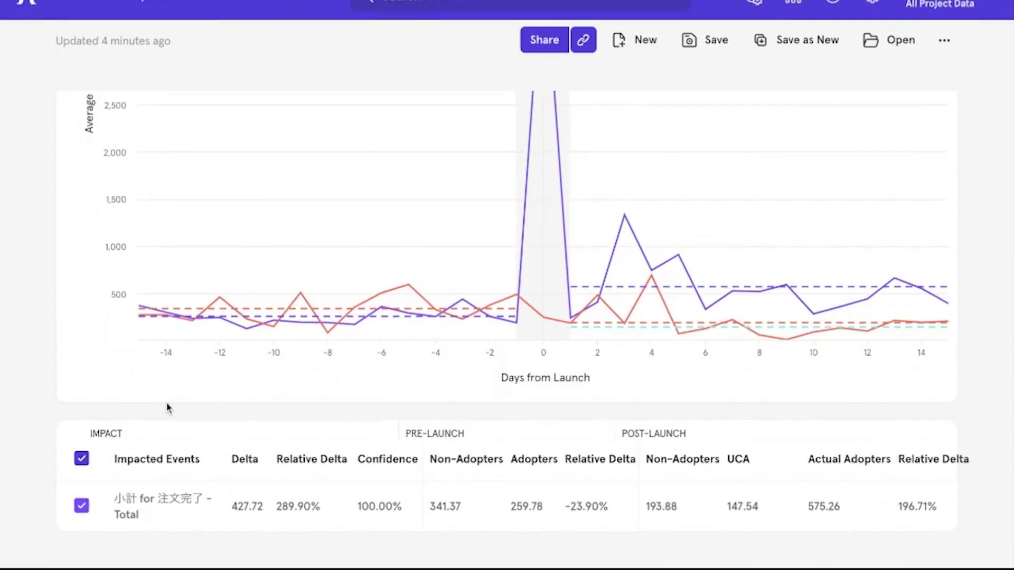
pyautogui.scroll(10, 168, 408)
pyautogui.moveTo(204, 285); pyautogui.dragTo(377, 366)
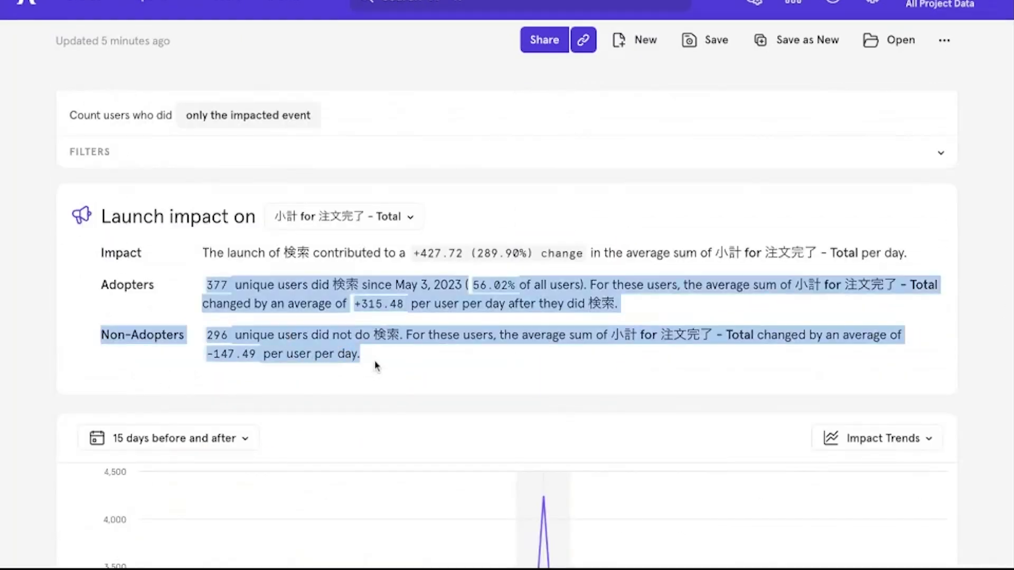
pyautogui.hotkey('shift', 'Up')
pyautogui.hotkey('shift', 'Up')
pyautogui.hotkey('shift', 'Up')
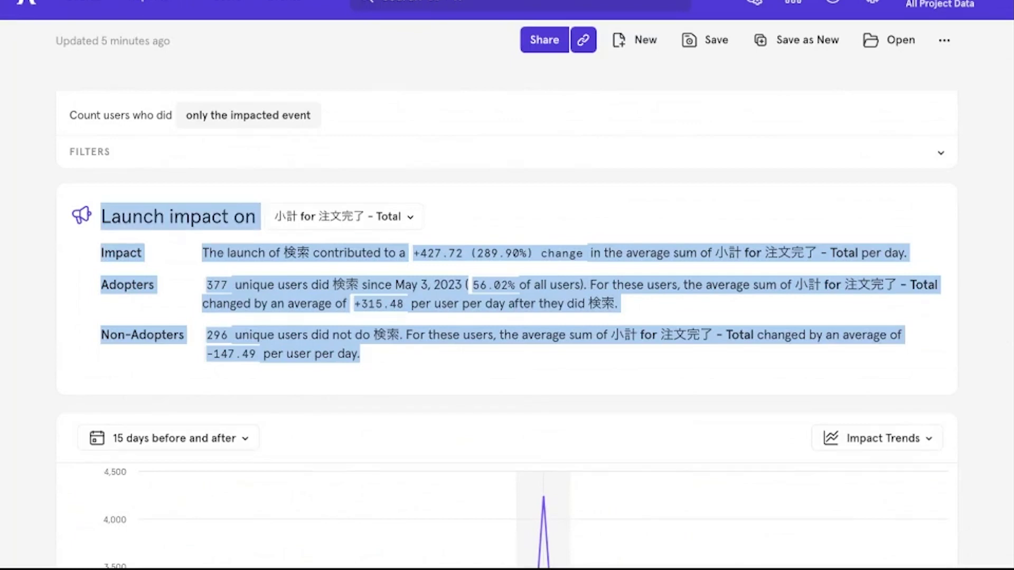
pyautogui.hotkey('shift', 'Down')
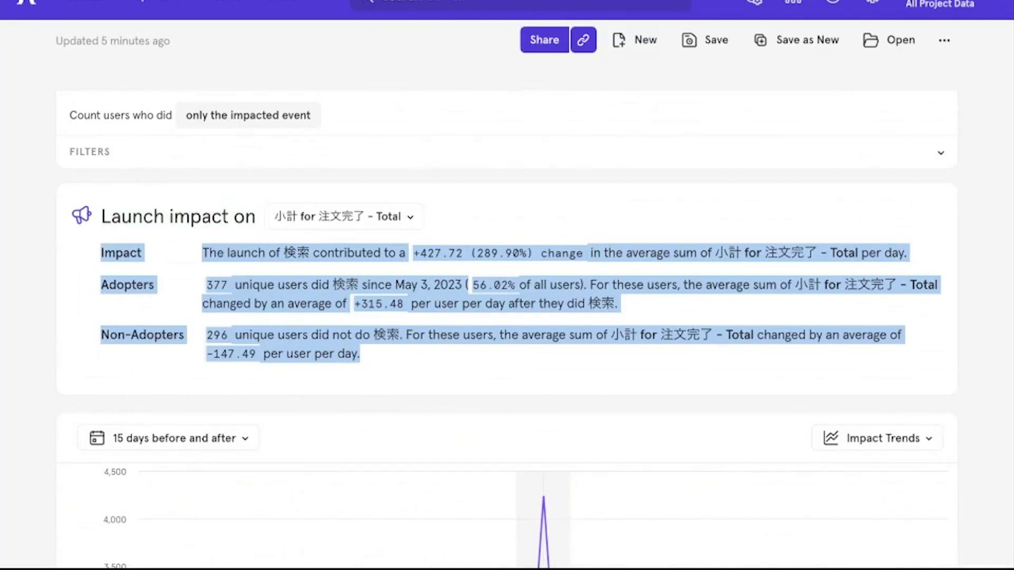
# Examine the 30-day funnel from アプリ起動 to 注文完了, including its conversion chart, results table and Find Interesting Segments option.
pyautogui.click(522, 245)
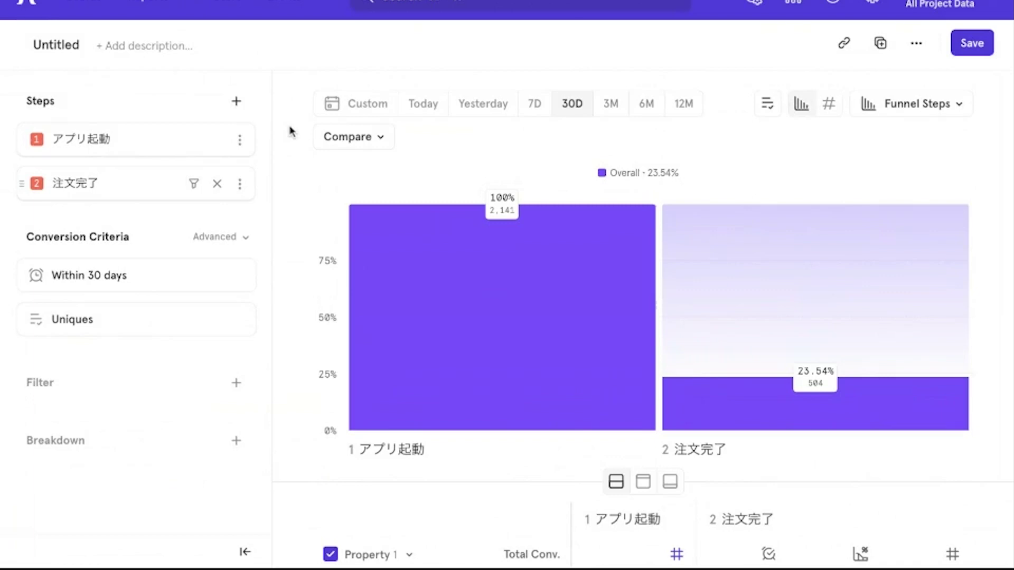
pyautogui.scroll(-2, 289, 131)
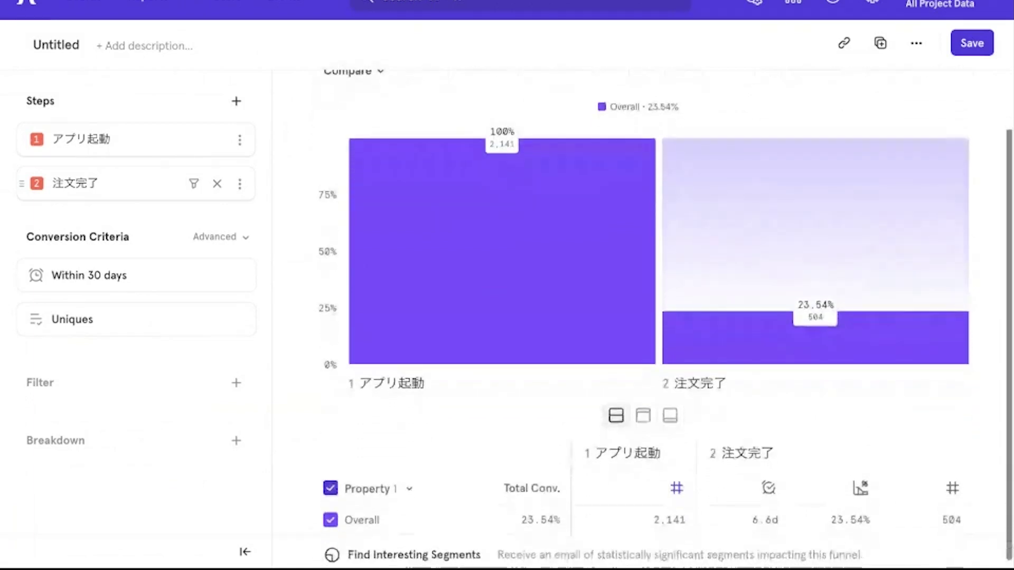
pyautogui.scroll(1, 193, 168)
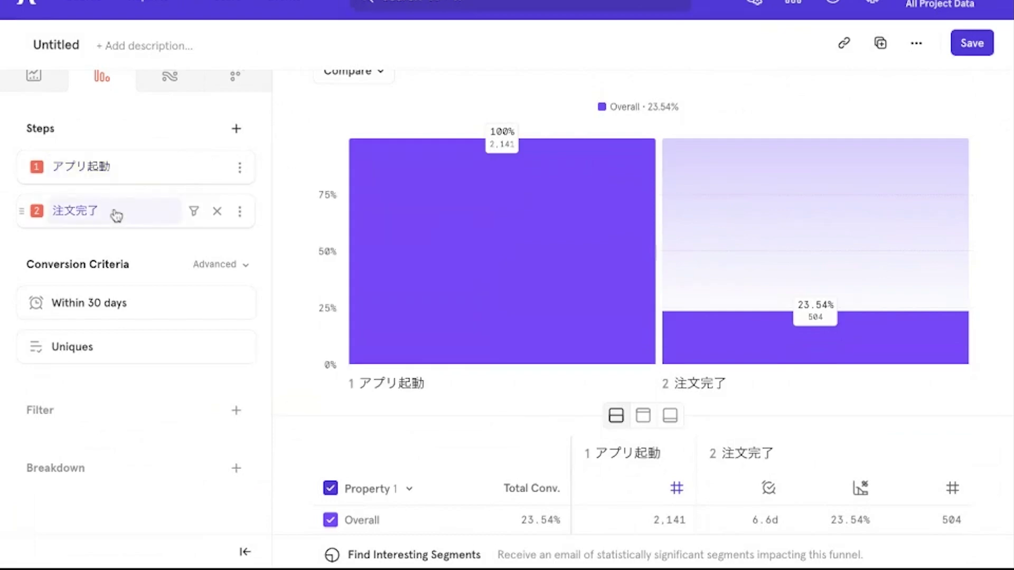
pyautogui.moveTo(109, 183)
pyautogui.scroll(2, 308, 277)
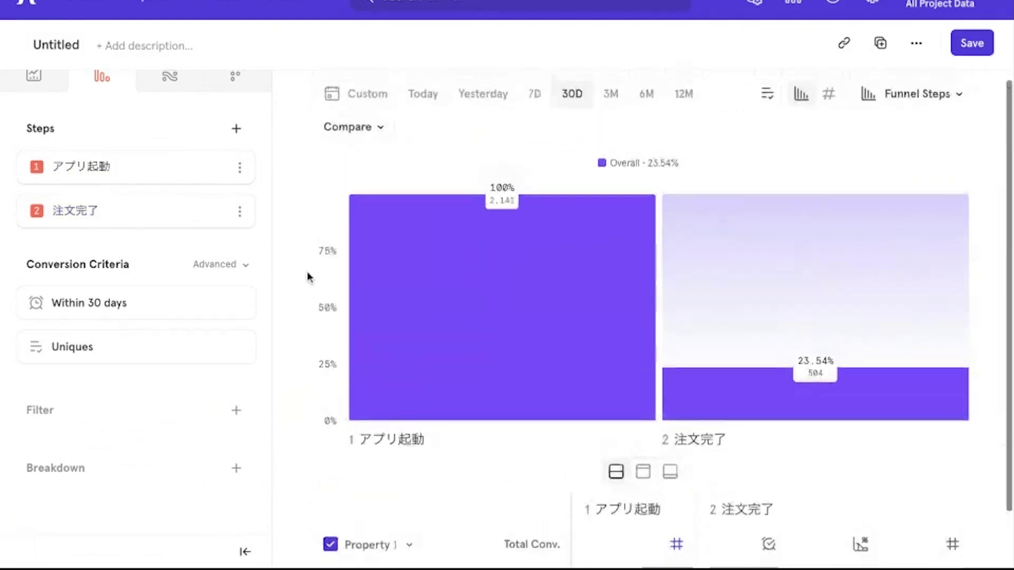
pyautogui.scroll(-2, 307, 277)
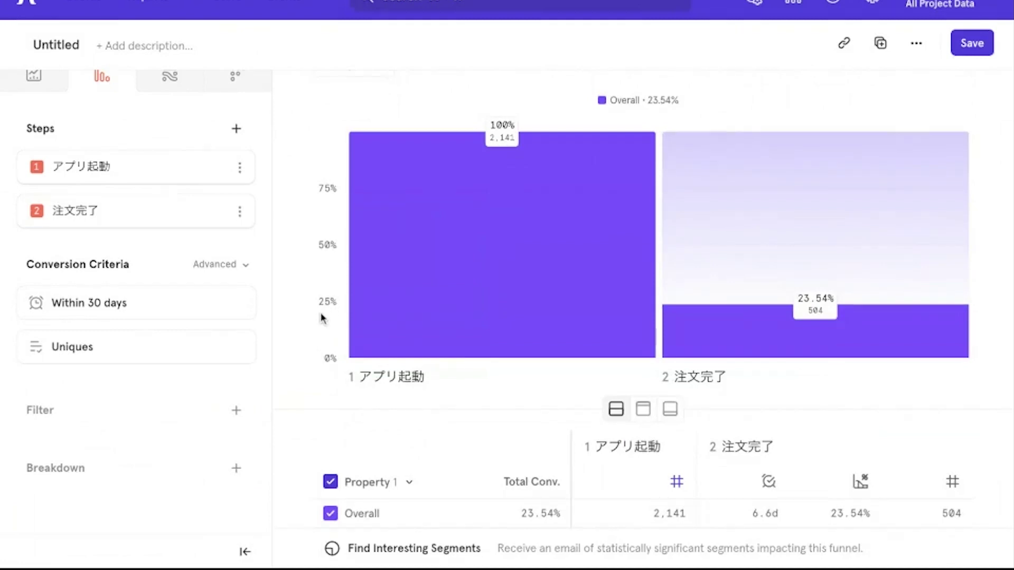
pyautogui.moveTo(686, 335)
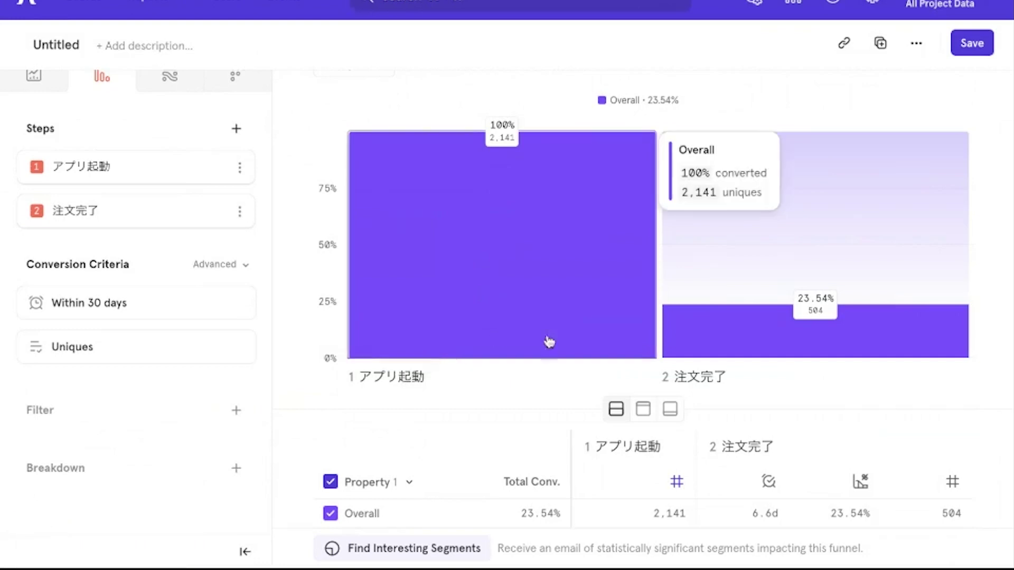
pyautogui.moveTo(515, 306)
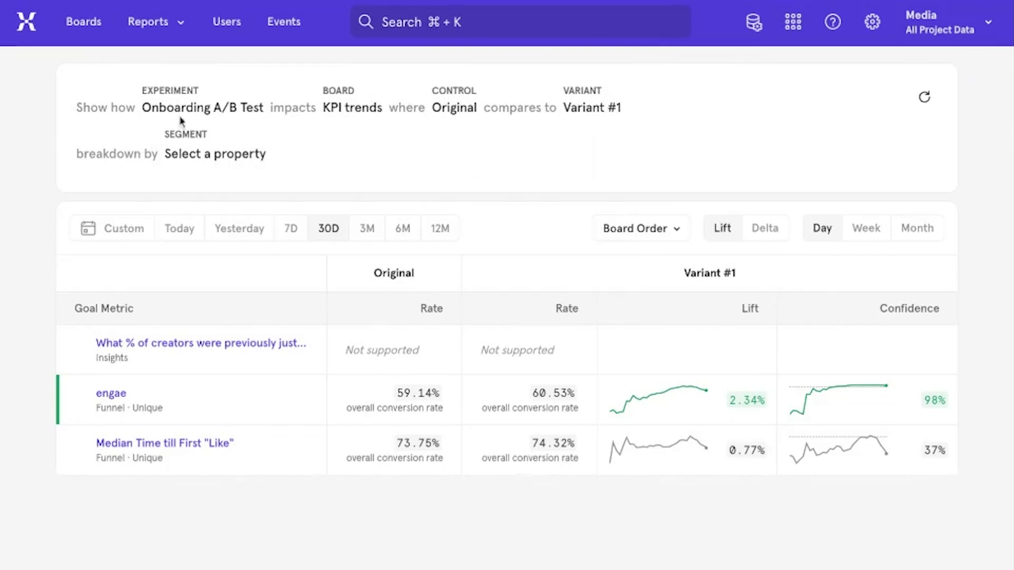
# Check the experiments available for comparison in the Experiments report and keep Onboarding A/B Test.
pyautogui.click(211, 115)
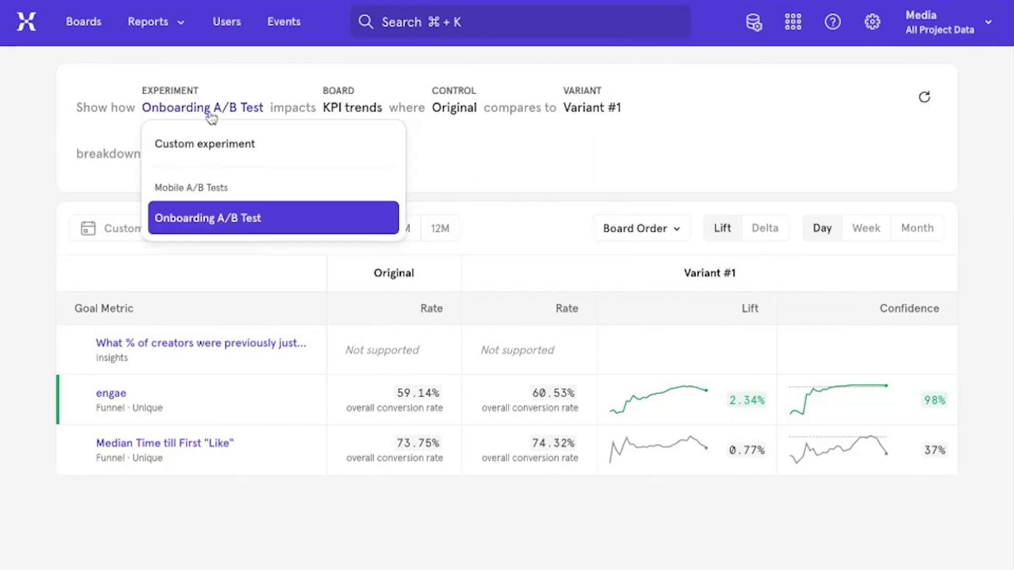
pyautogui.click(245, 92)
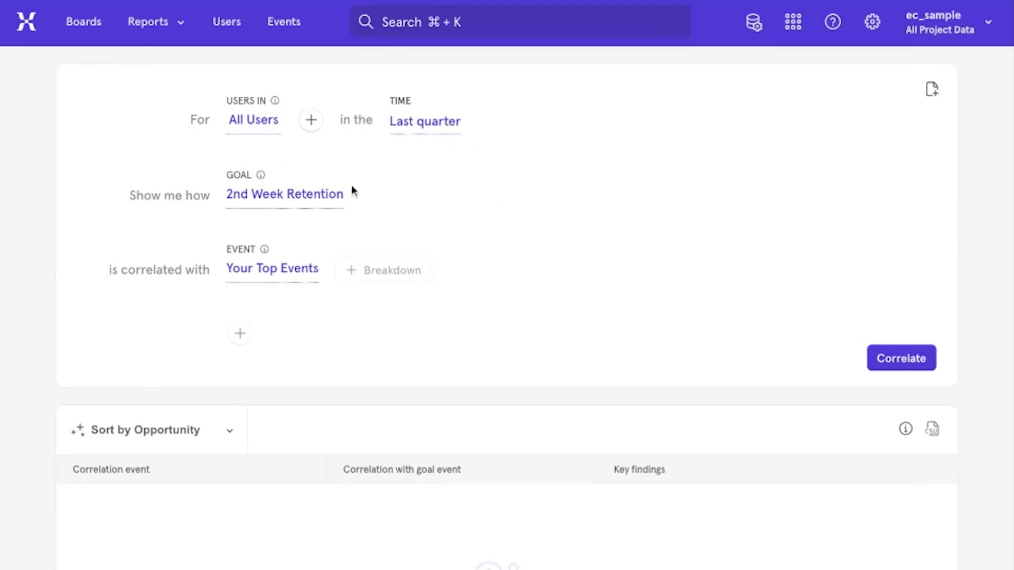
# Set the correlation goal to the event 注文完了 performed at least 3 times.
pyautogui.click(290, 199)
pyautogui.scroll(-10, 322, 401)
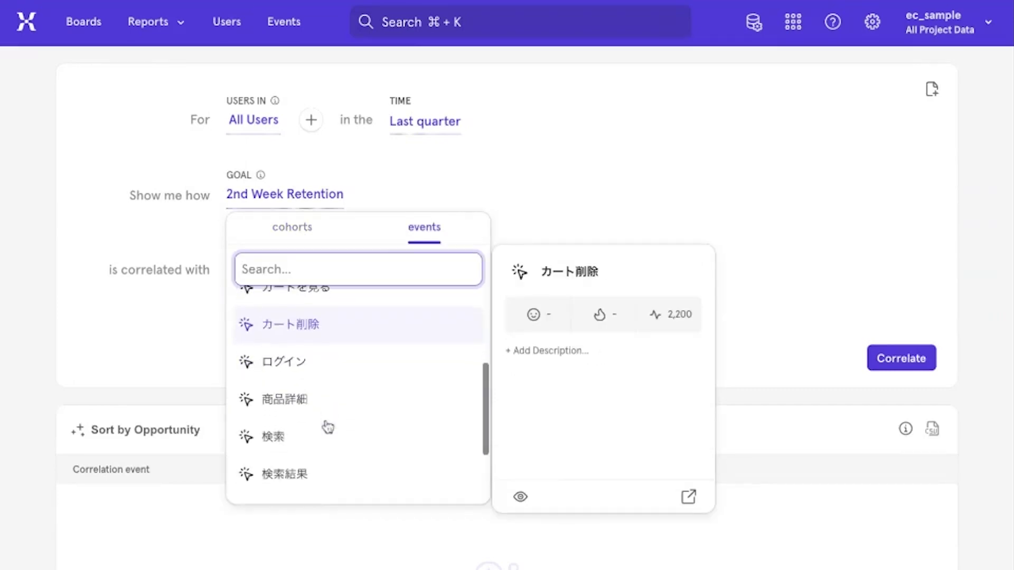
pyautogui.click(317, 403)
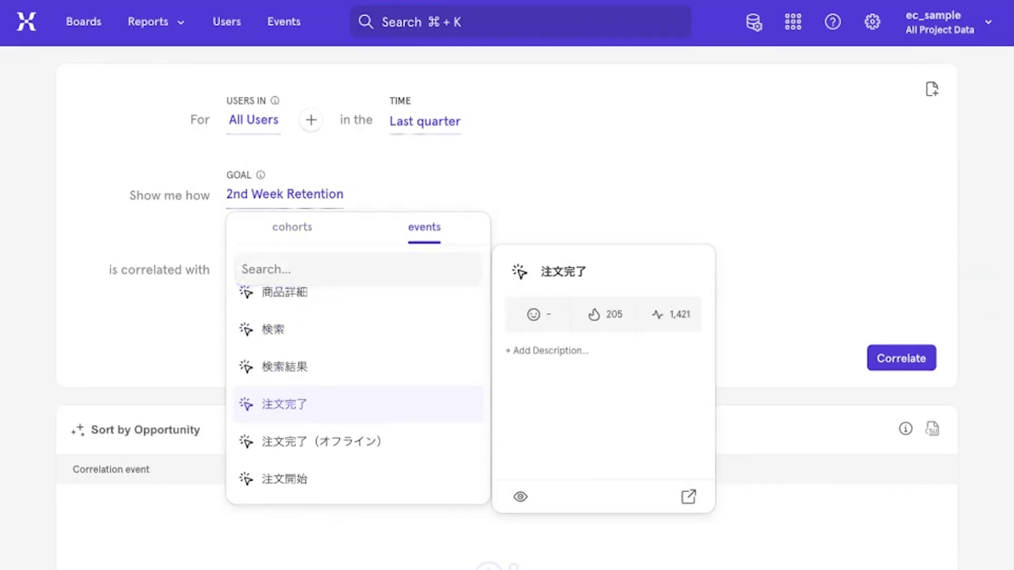
pyautogui.click(441, 199)
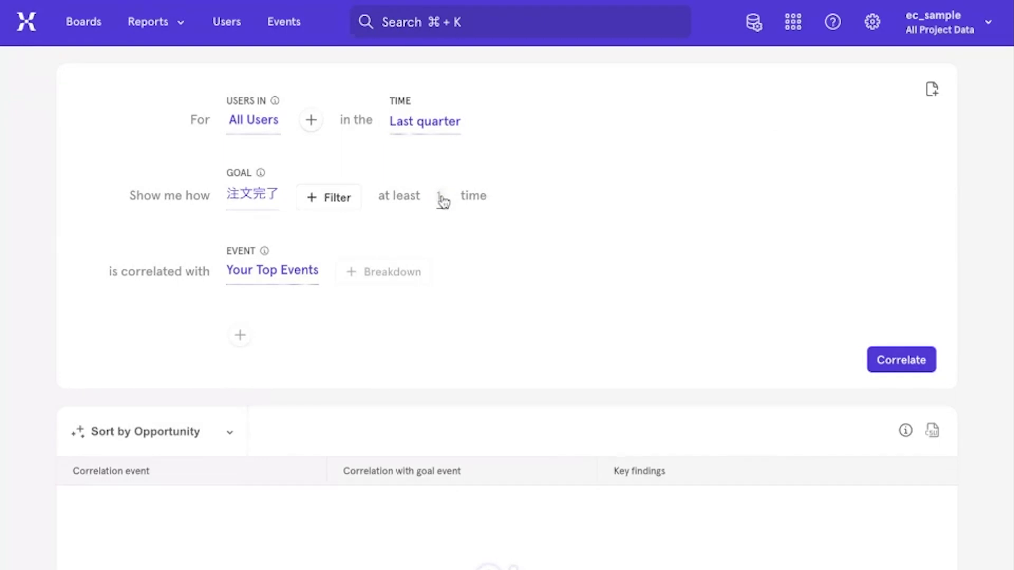
pyautogui.write('3')
pyautogui.click(565, 182)
# Browse the events that can be correlated with the goal and keep Your Top Events.
pyautogui.click(294, 278)
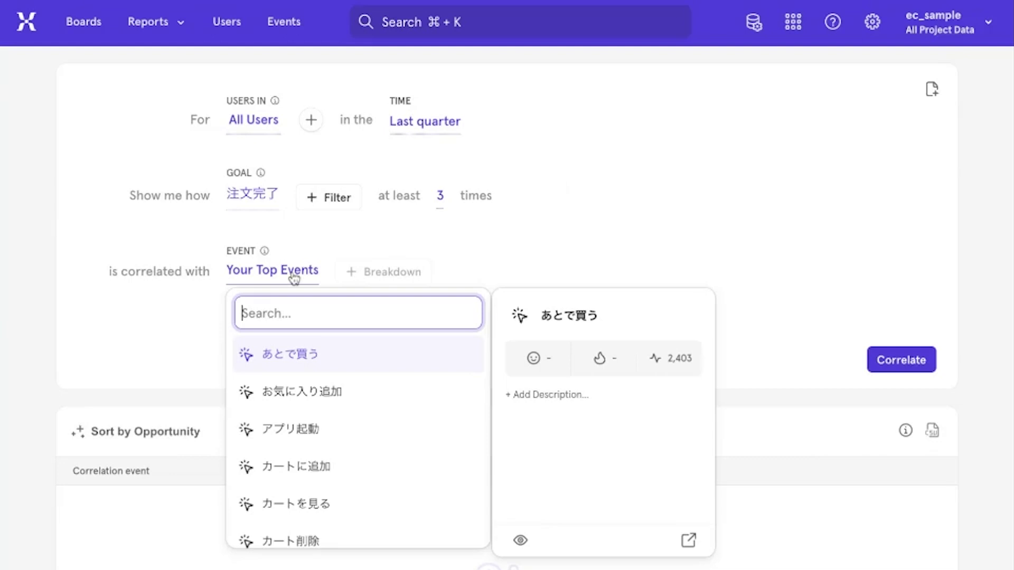
pyautogui.scroll(-5, 333, 450)
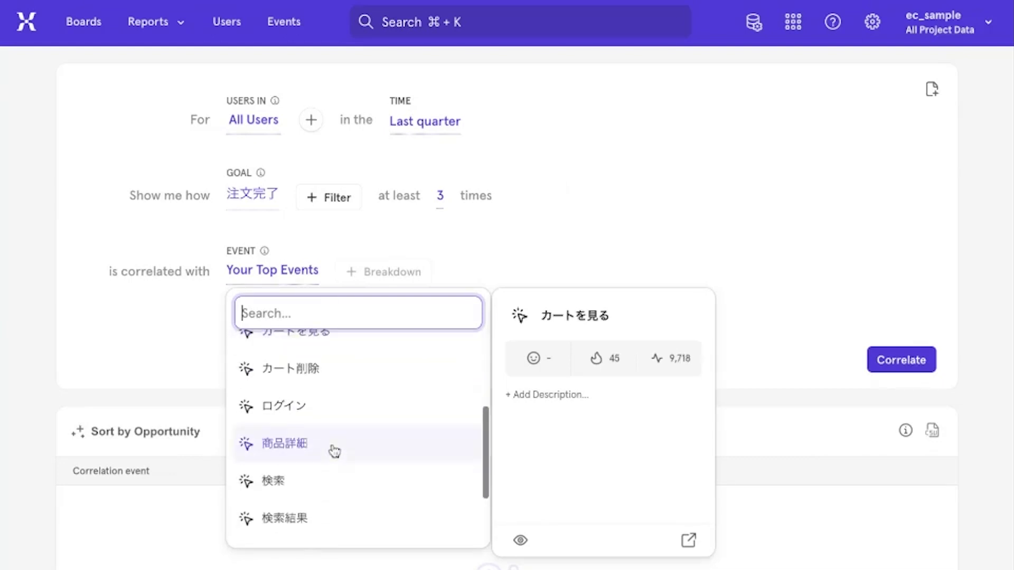
pyautogui.click(229, 217)
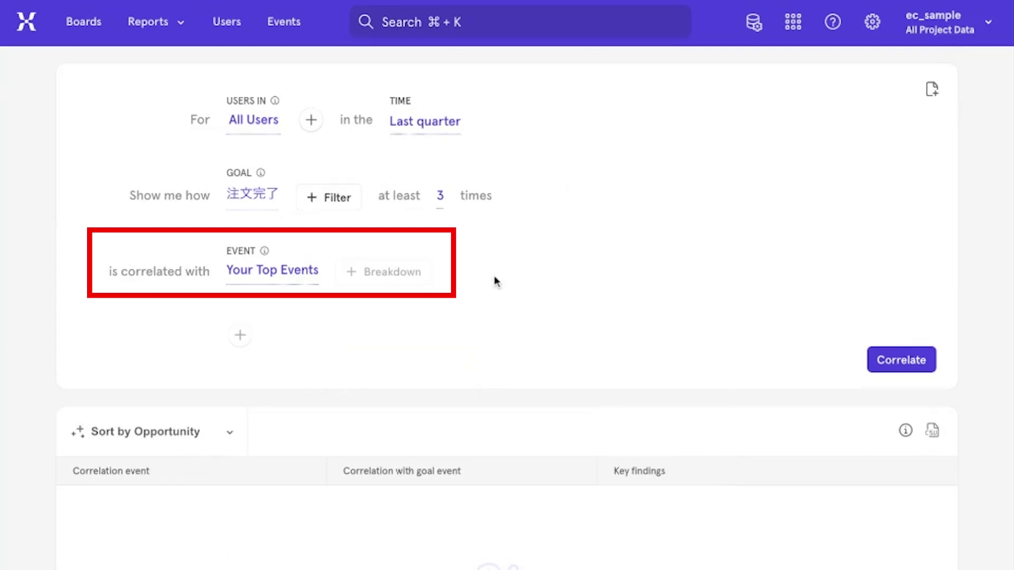
# Run the correlation and review the listed events' correlation with 注文完了 and their key findings.
pyautogui.click(887, 365)
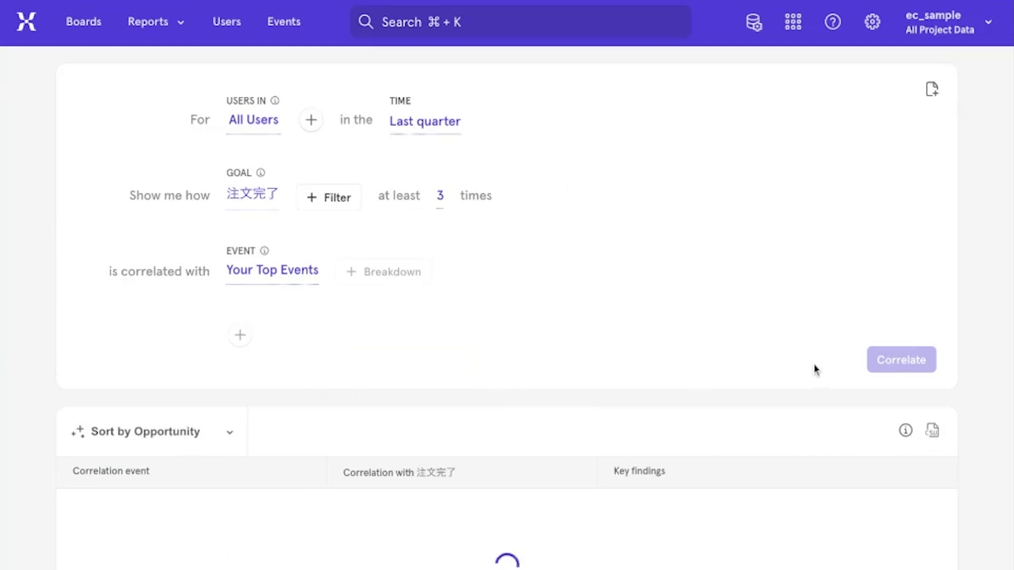
pyautogui.scroll(-3, 570, 342)
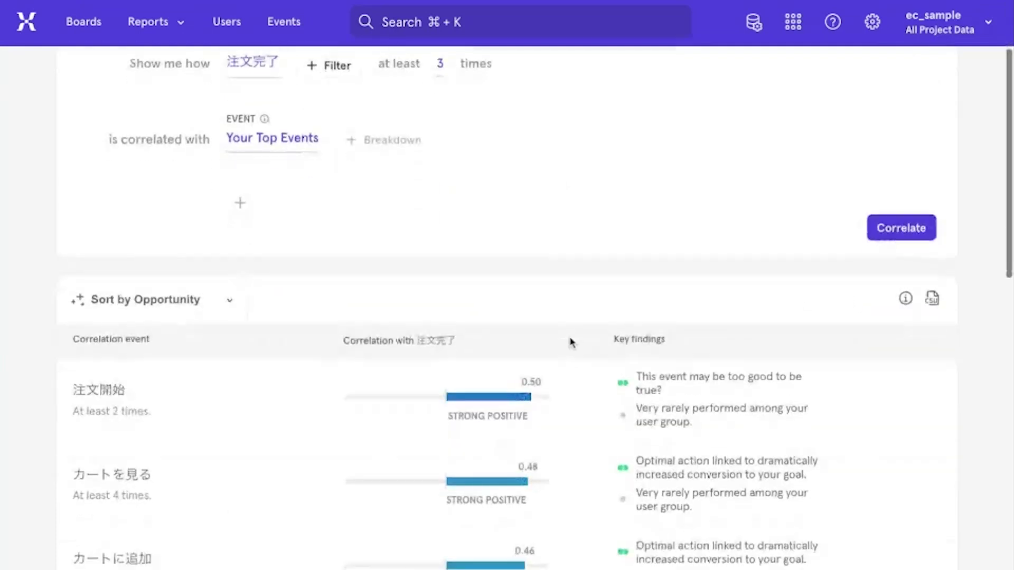
pyautogui.scroll(-3, 570, 342)
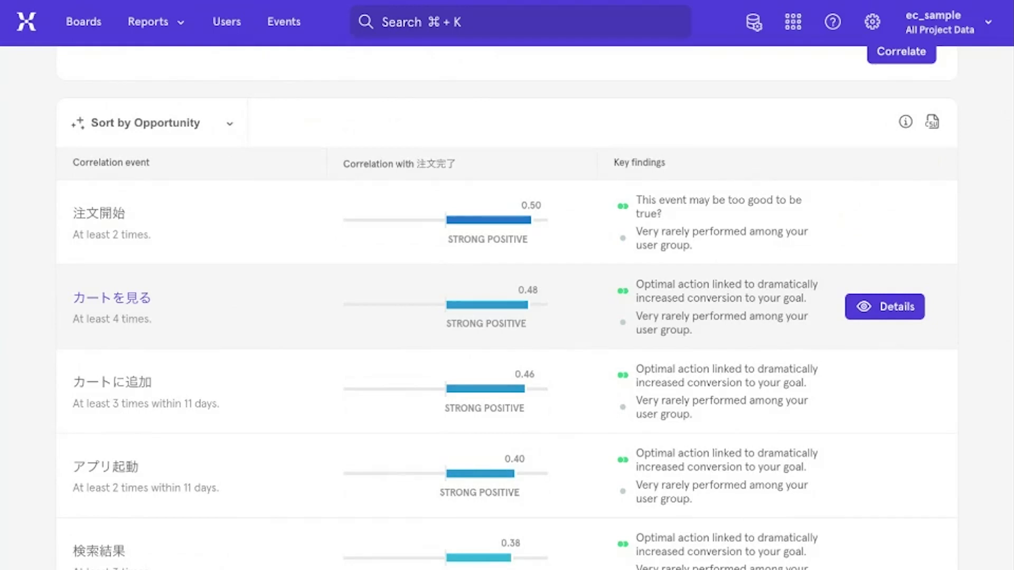
pyautogui.scroll(-1, 570, 342)
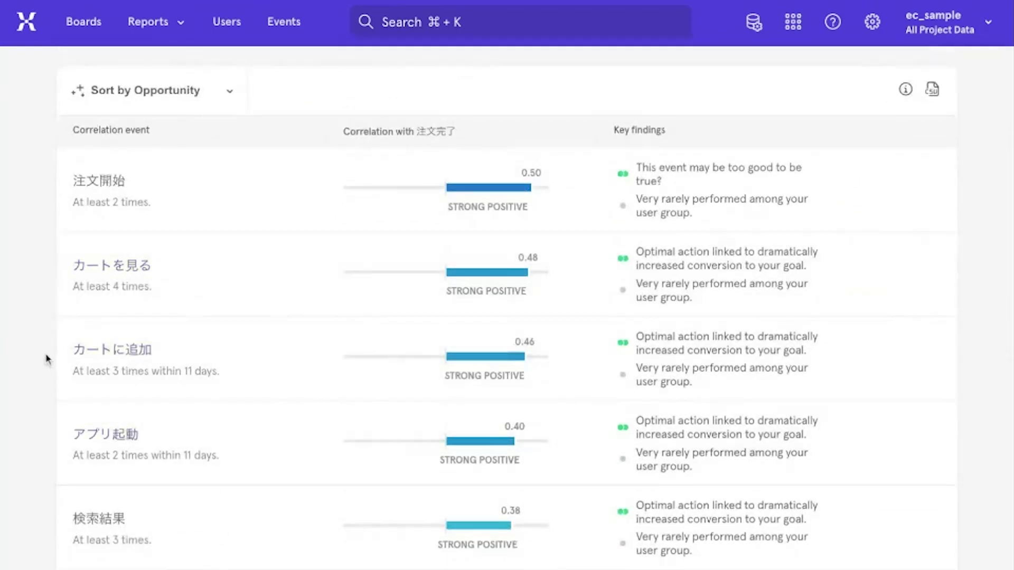
pyautogui.scroll(-1, 306, 339)
pyautogui.scroll(2, 305, 338)
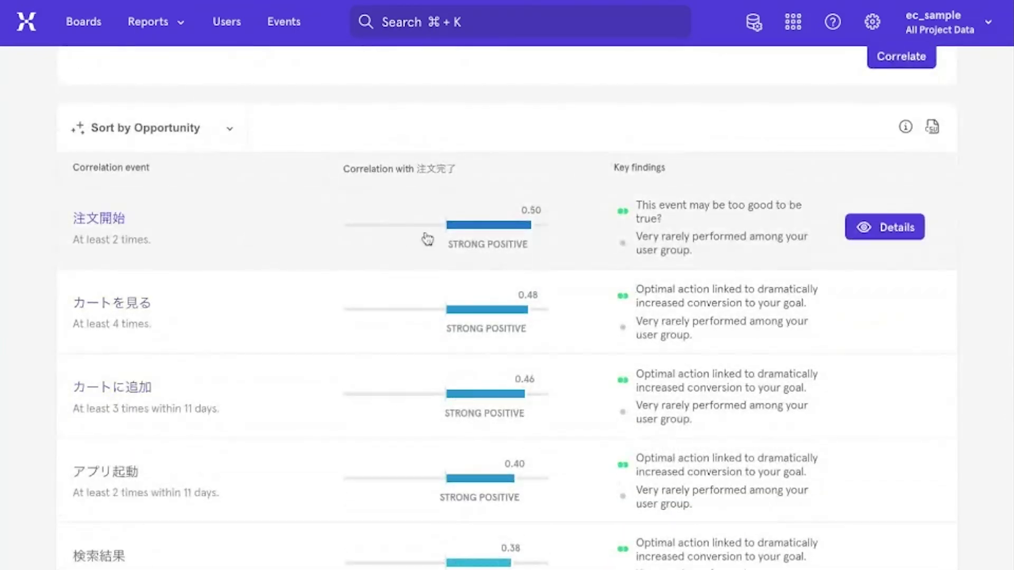
# Open the details of the 注文開始 correlation and inspect the optimal action in the frequency-by-days heatmap.
pyautogui.click(893, 234)
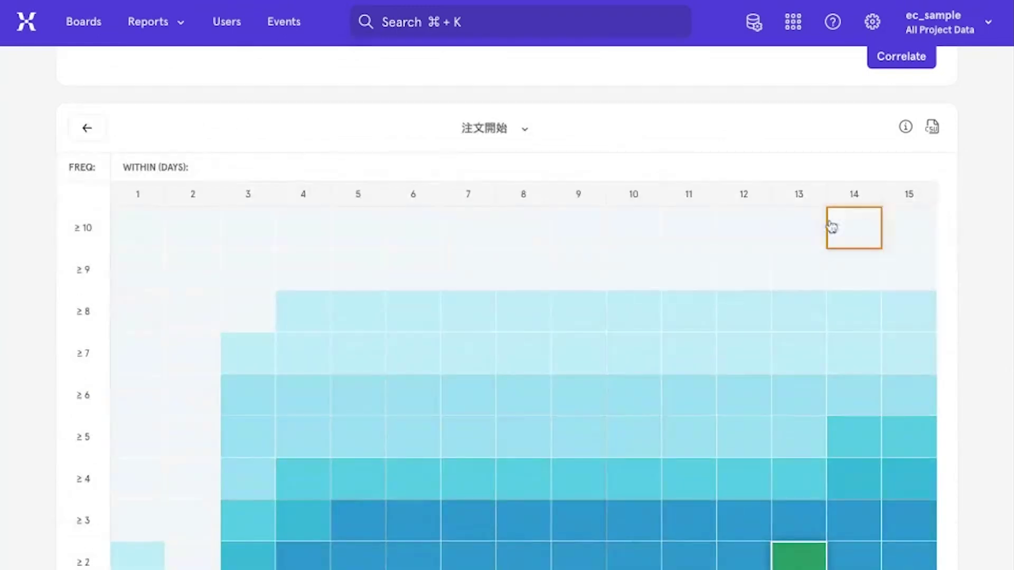
pyautogui.scroll(-2, 974, 384)
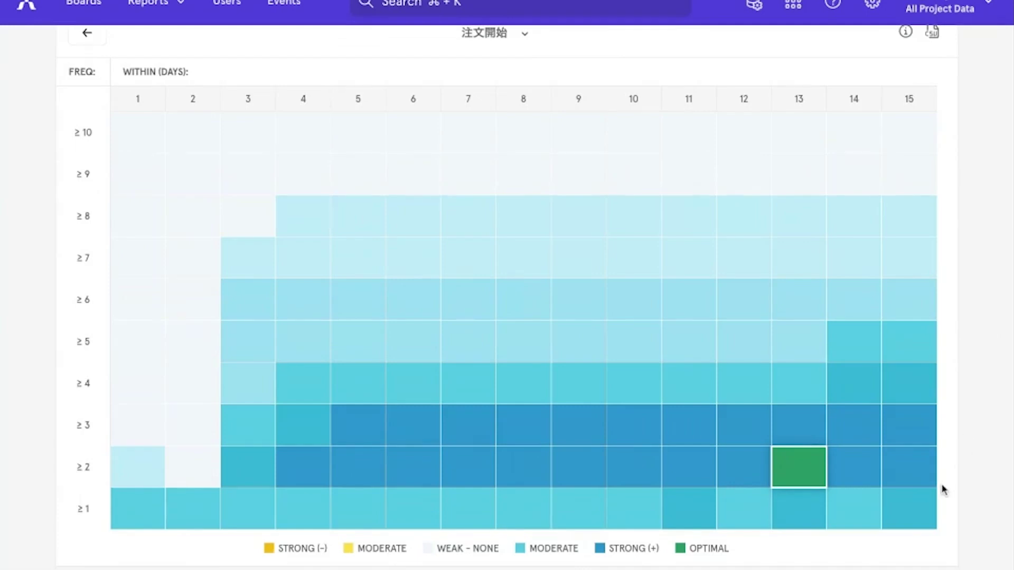
pyautogui.moveTo(795, 483)
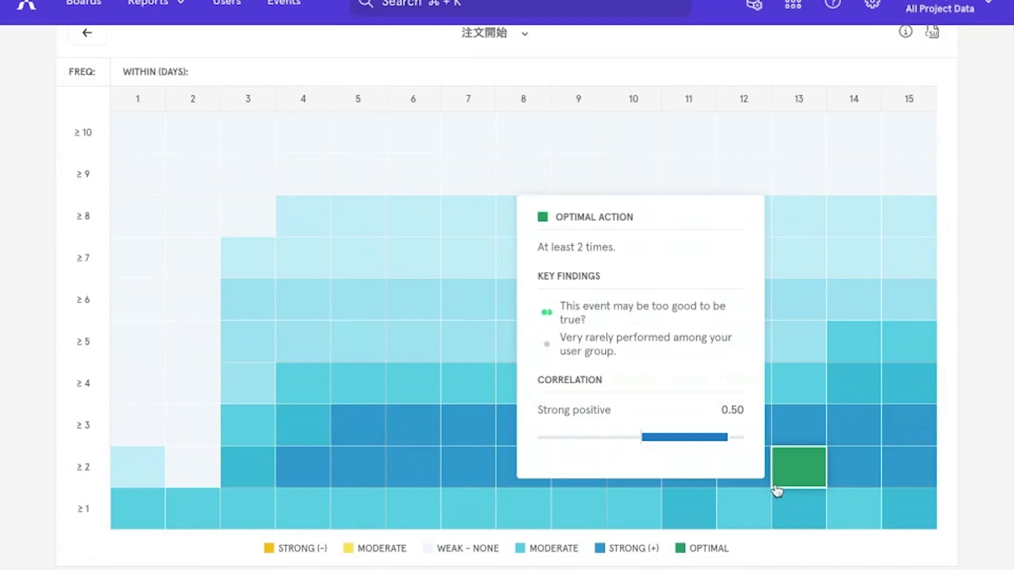
pyautogui.scroll(1, 777, 491)
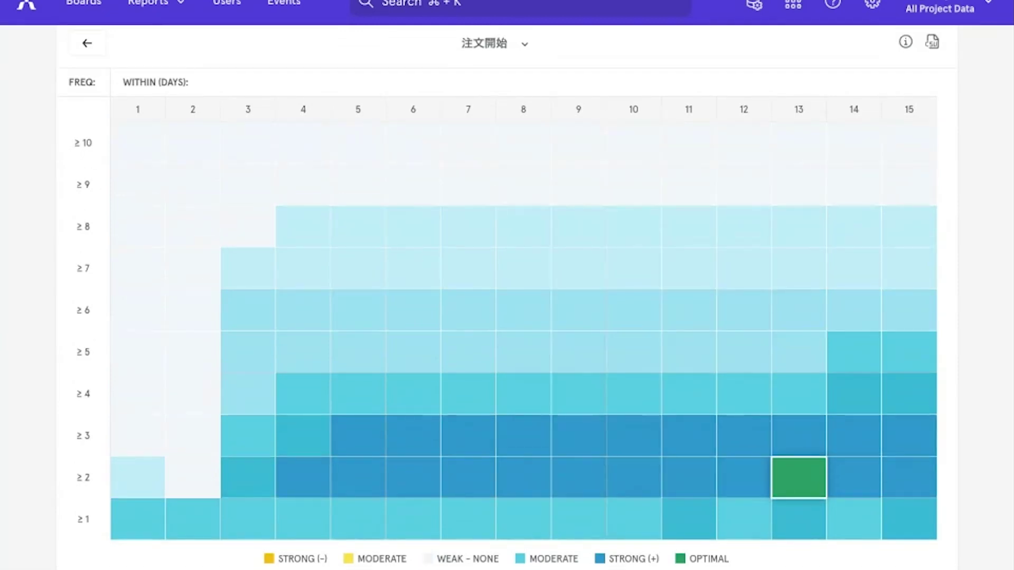